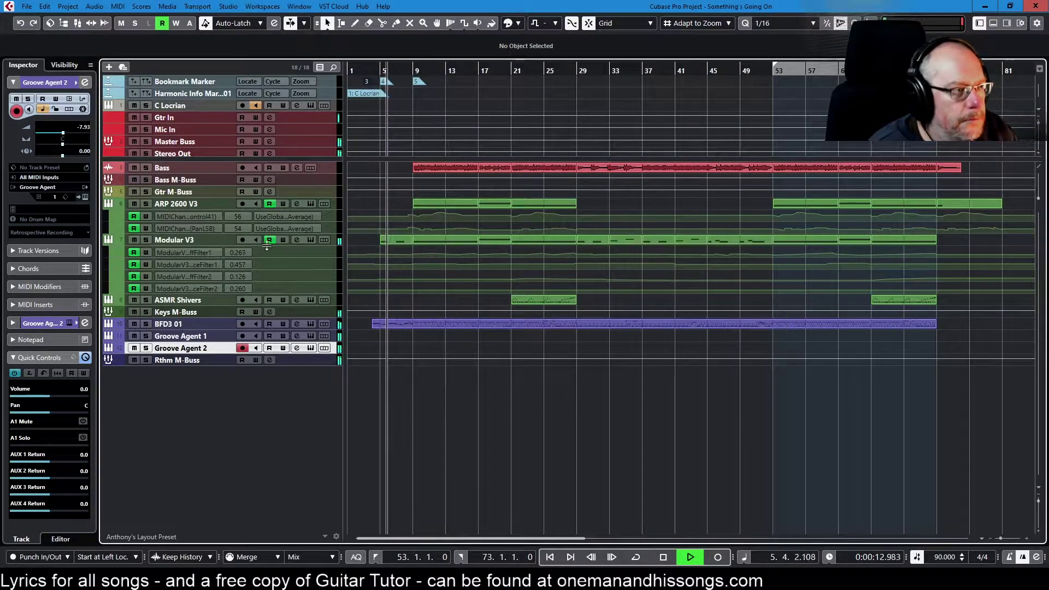
- Open the Modular V3 track's instrument during playback, examine its patch and sequencer sections, and close it
left_click(311, 239)
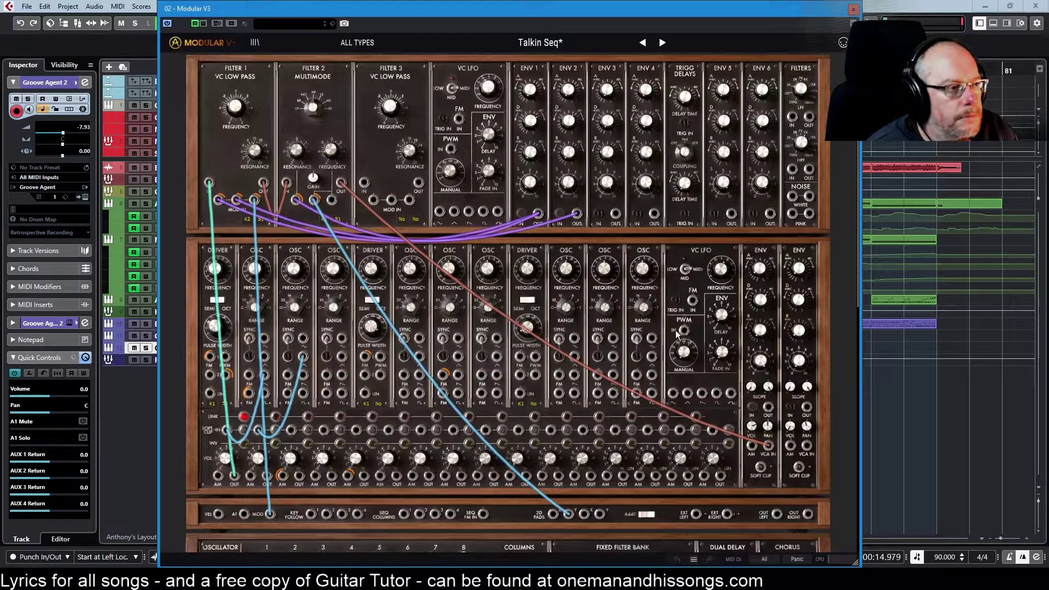
left_click_drag(611, 11, 450, 12)
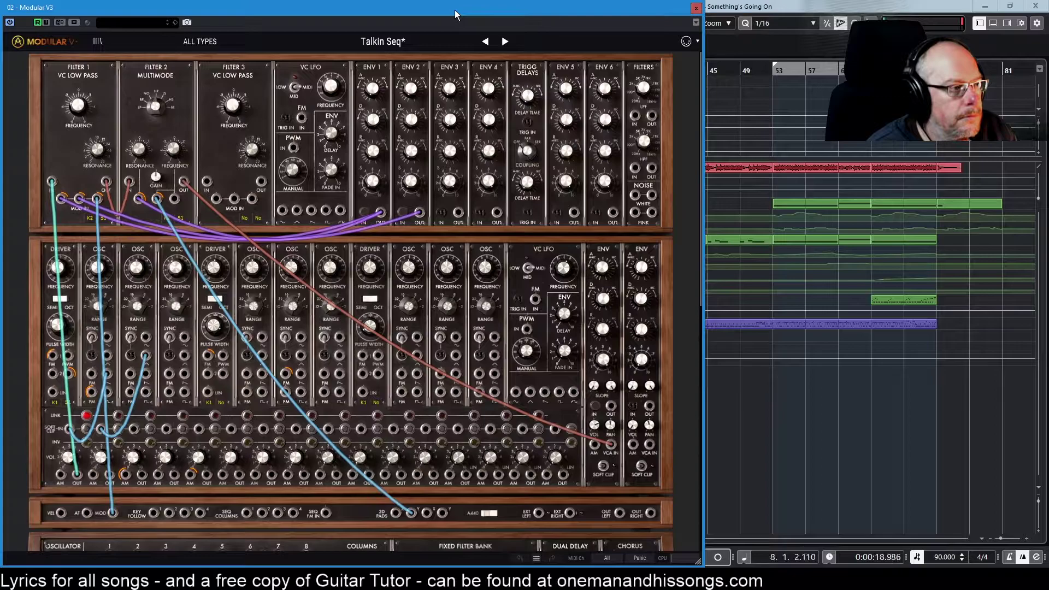
scroll(540, 269, "down", 5)
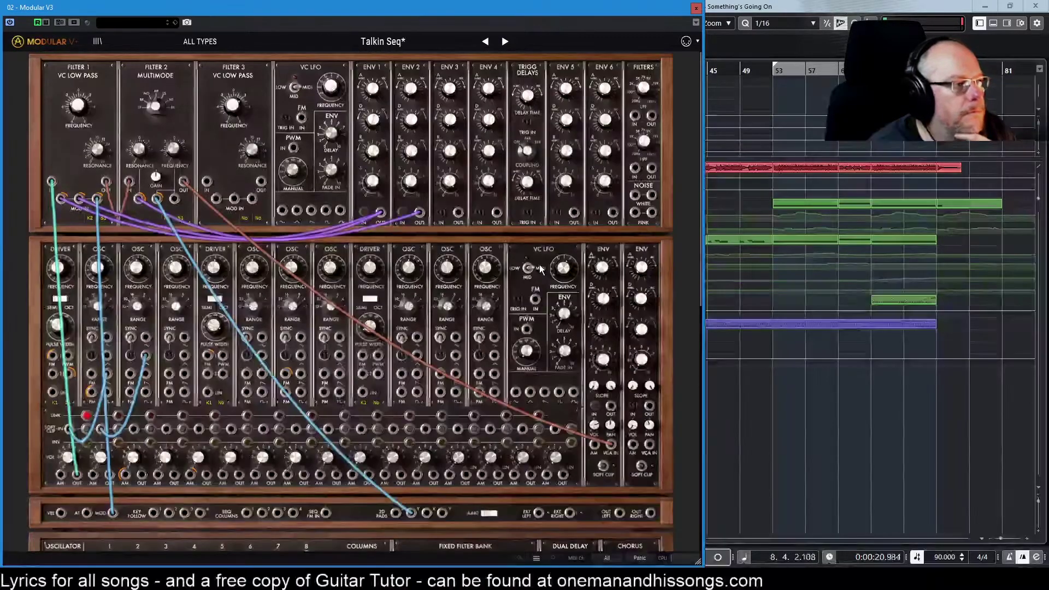
scroll(541, 271, "down", 5)
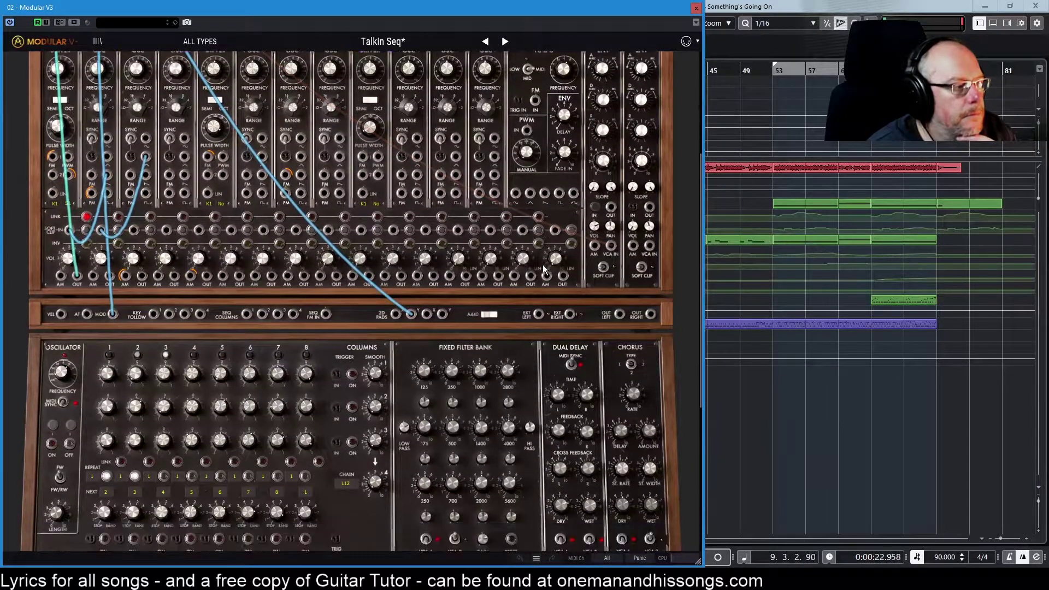
scroll(543, 270, "down", 1)
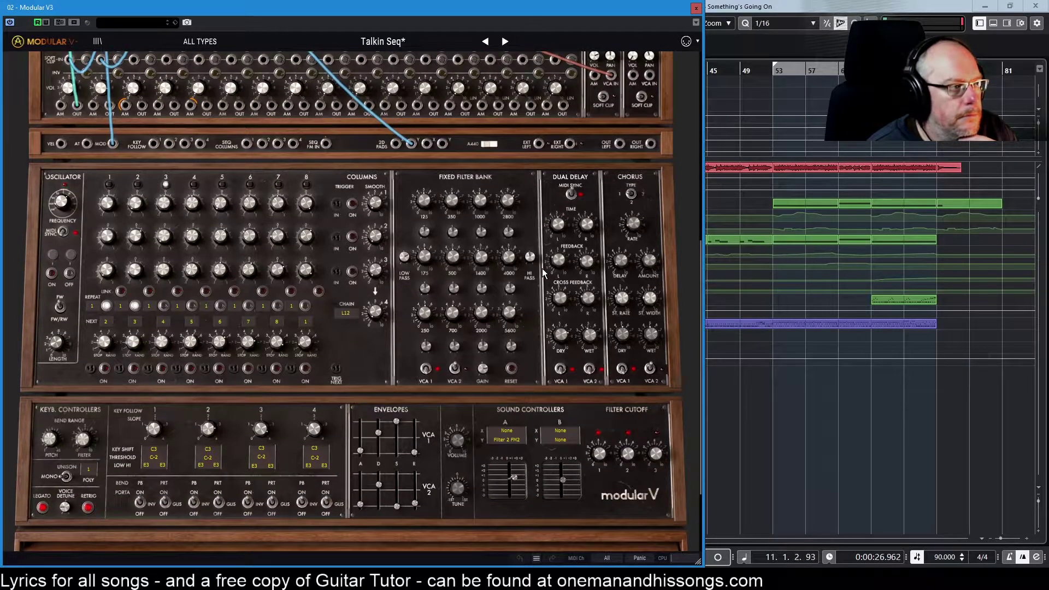
scroll(543, 273, "up", 10)
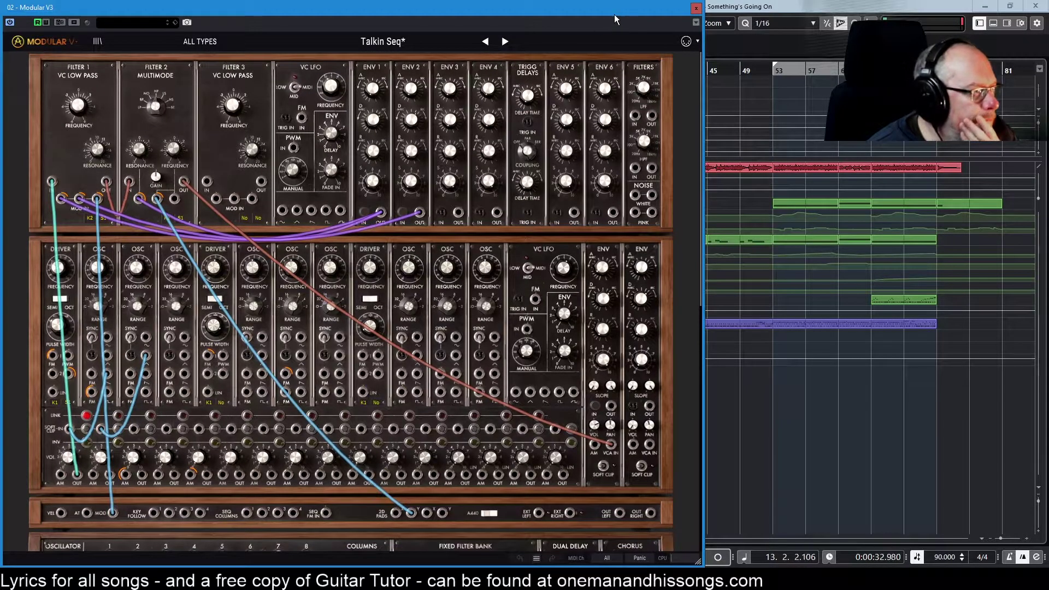
left_click(697, 9)
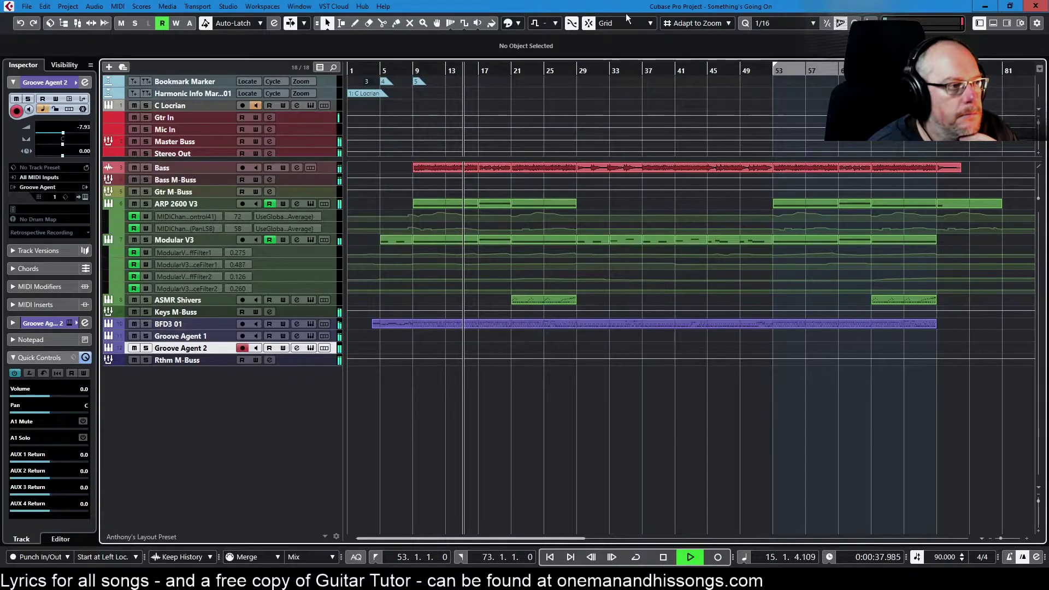
- Open the ARP 2600 V3 track's instrument during playback, move its window clear to examine the patching, and close it
left_click(310, 204)
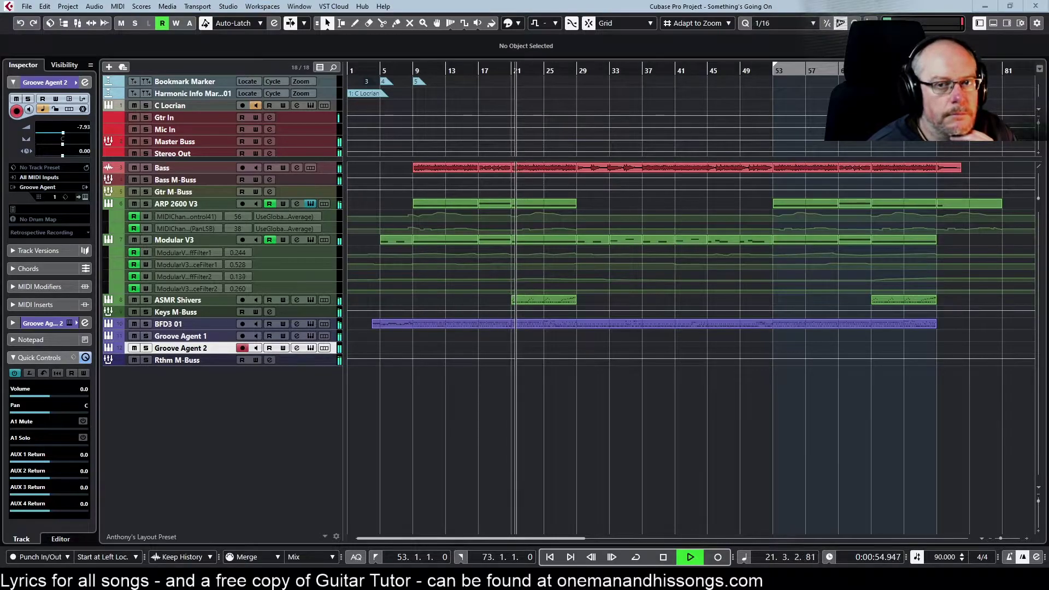
left_click_drag(901, 131, 363, 18)
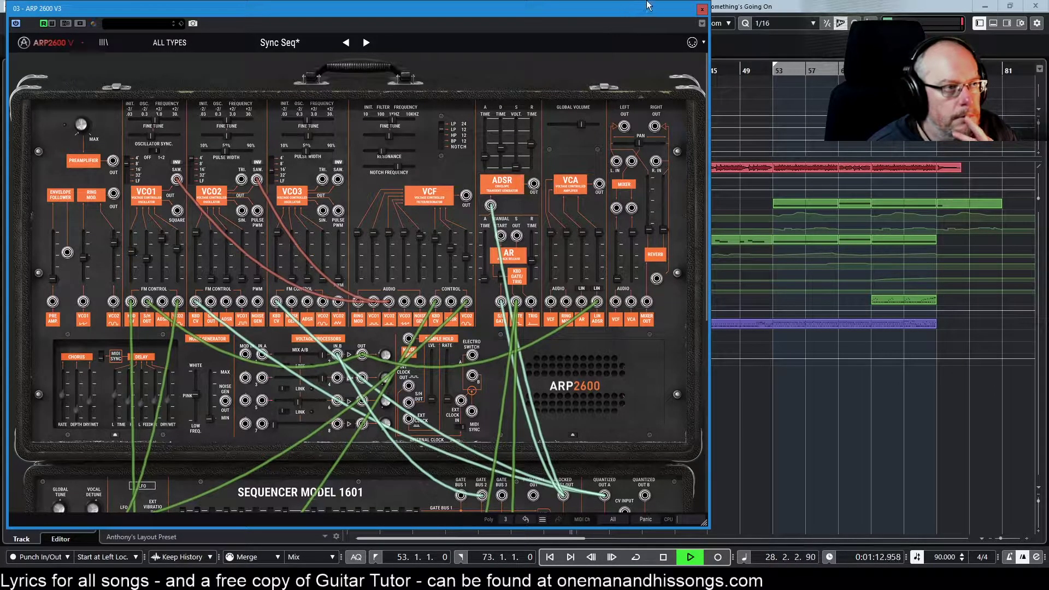
left_click(702, 11)
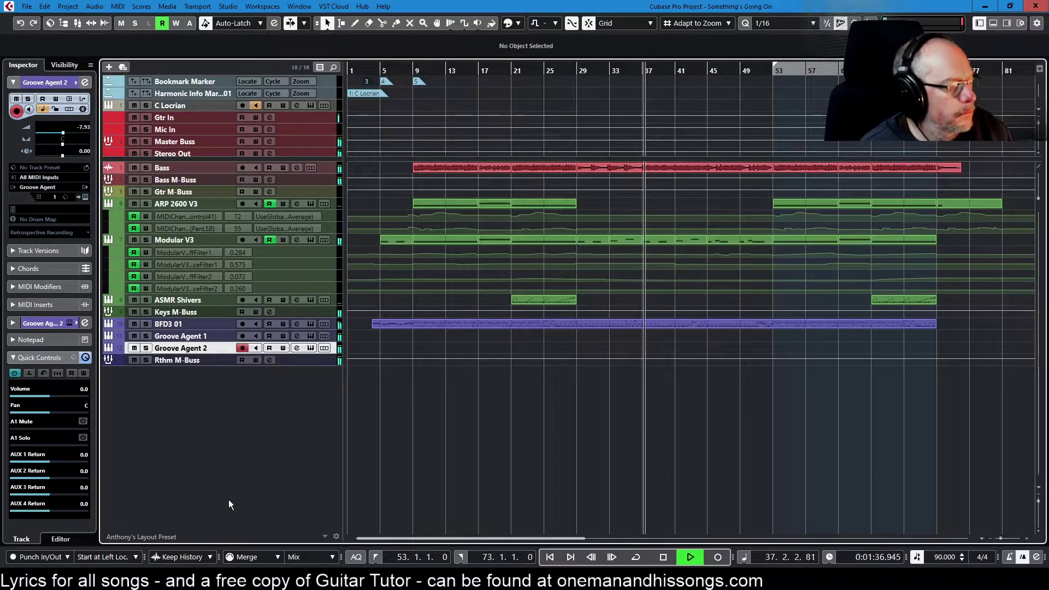
- Play the arrangement through past bar 73 with enlarged track rows and timeline, selecting the BFD3 01 track, and stop playback
key("shift+h")
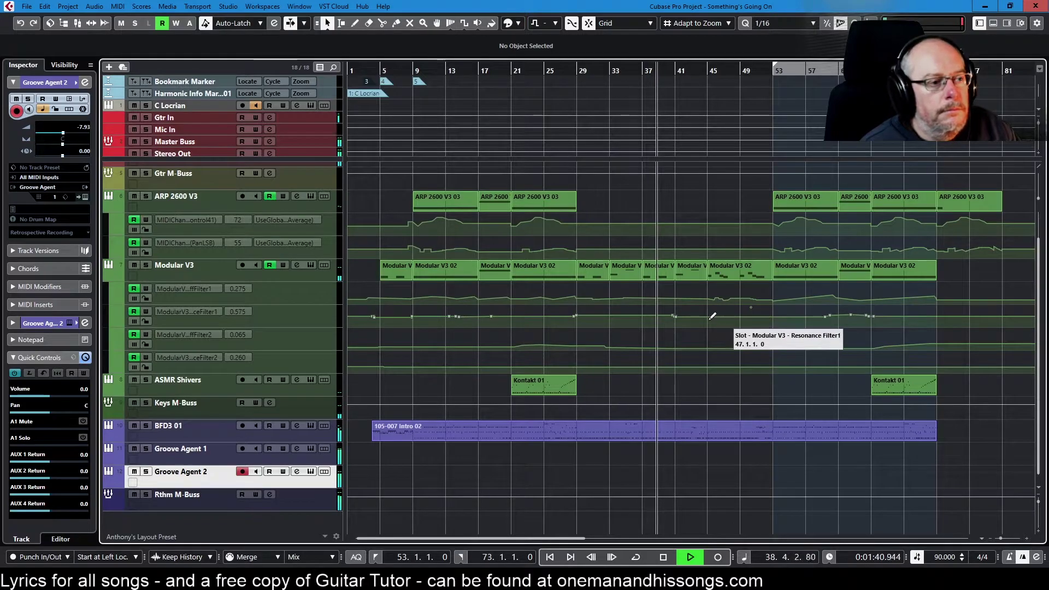
scroll(711, 328, "up", 4)
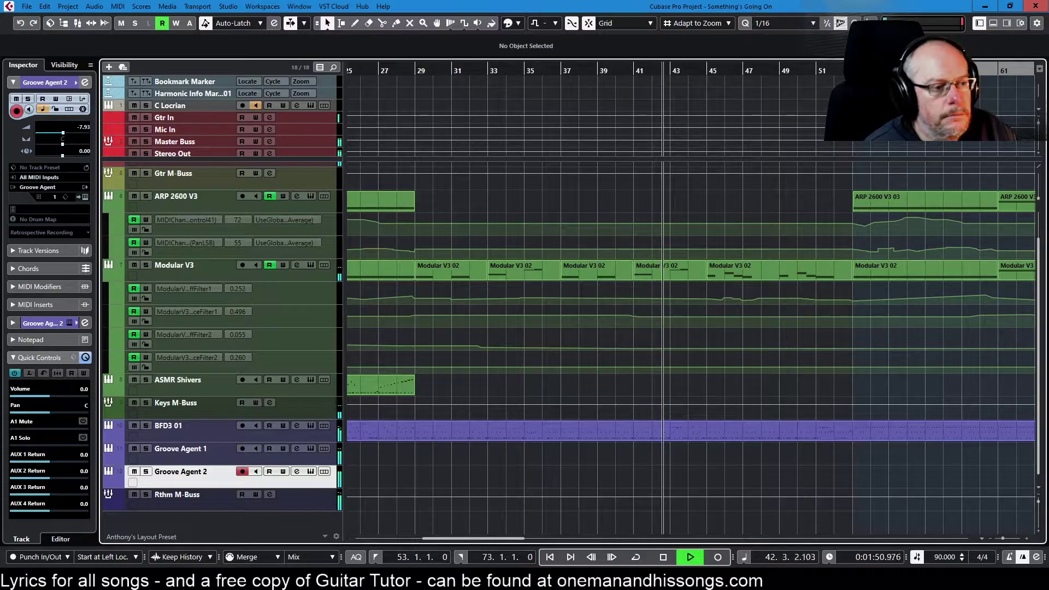
left_click(238, 435)
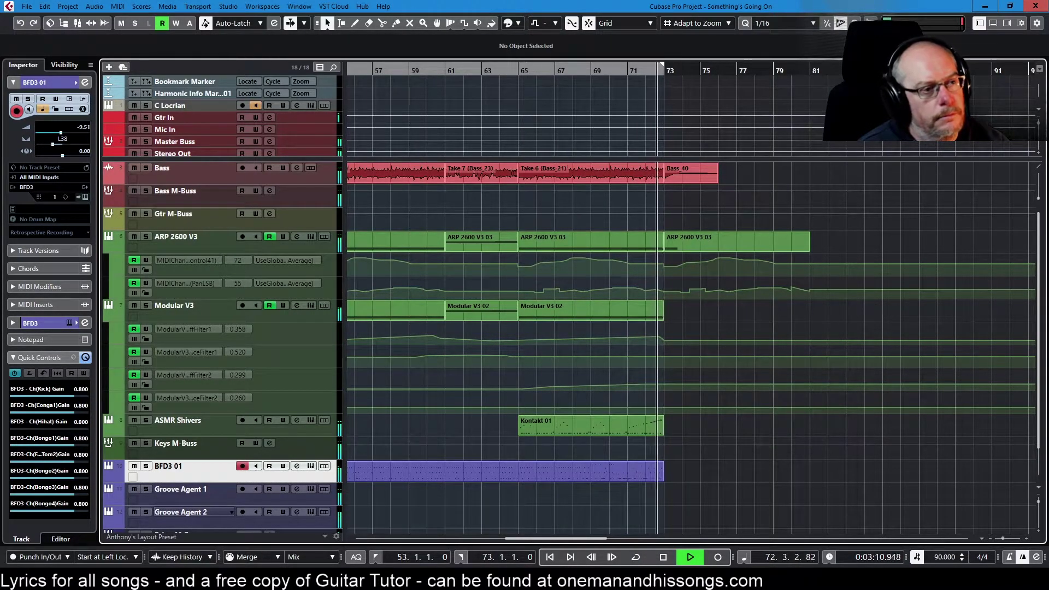
left_click(664, 558)
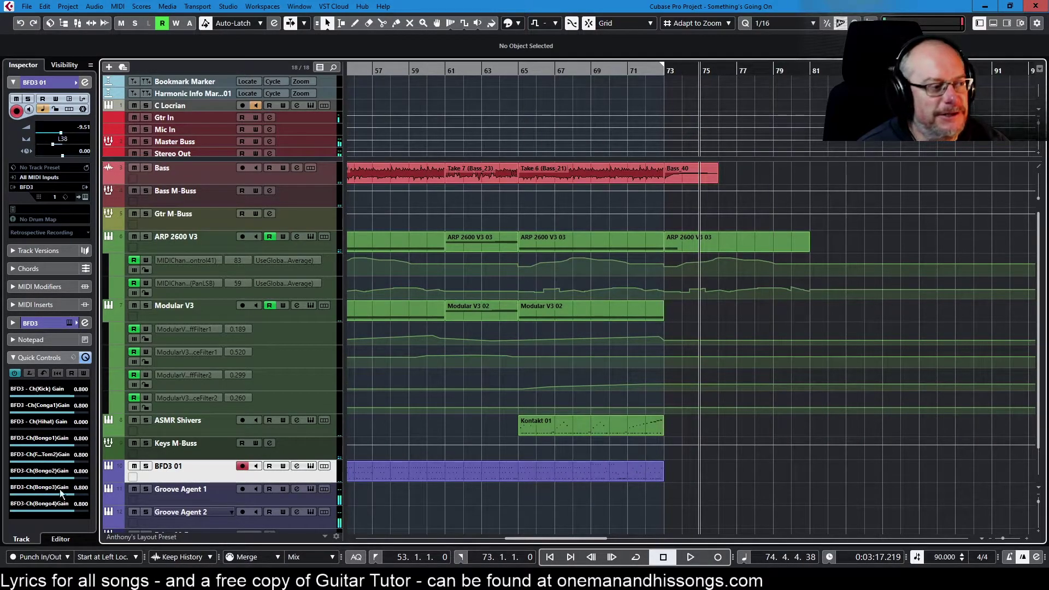
- Open the Groove Agent 1 track's instrument to examine its Haywire kit, and close it
scroll(217, 449, "down", 2)
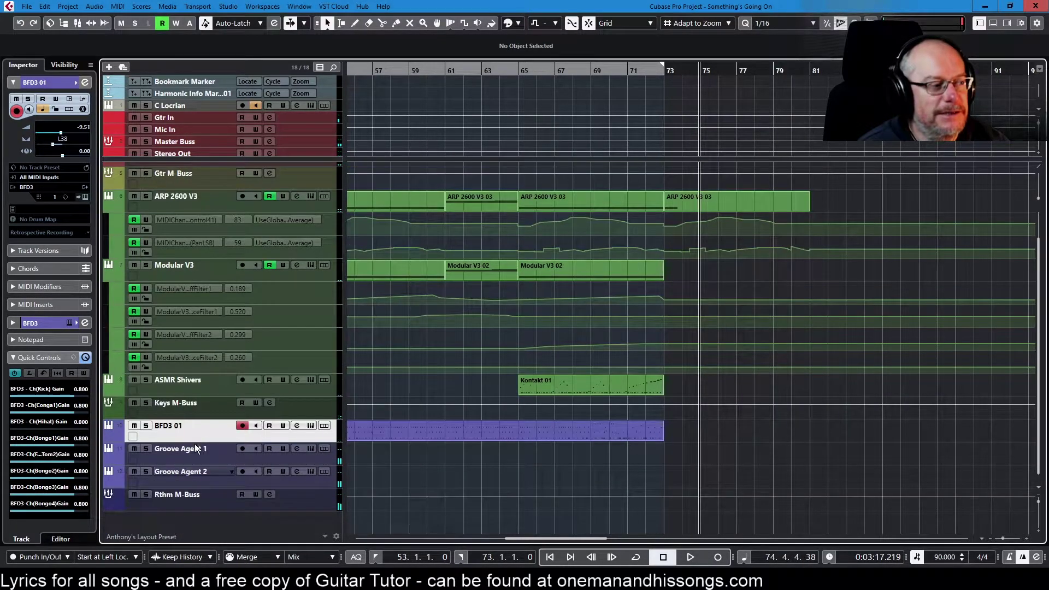
left_click(312, 449)
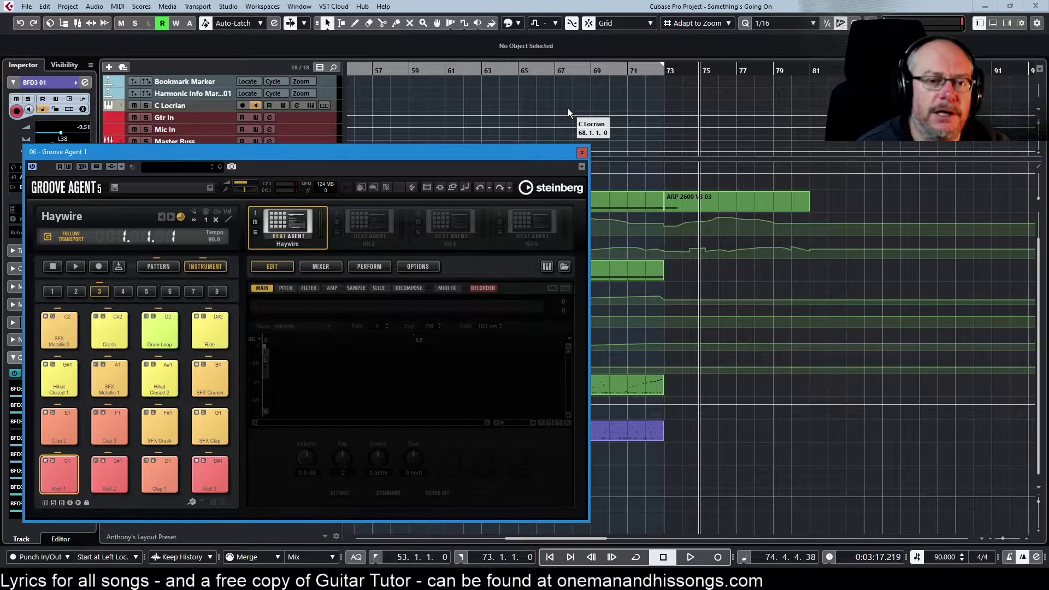
left_click(583, 153)
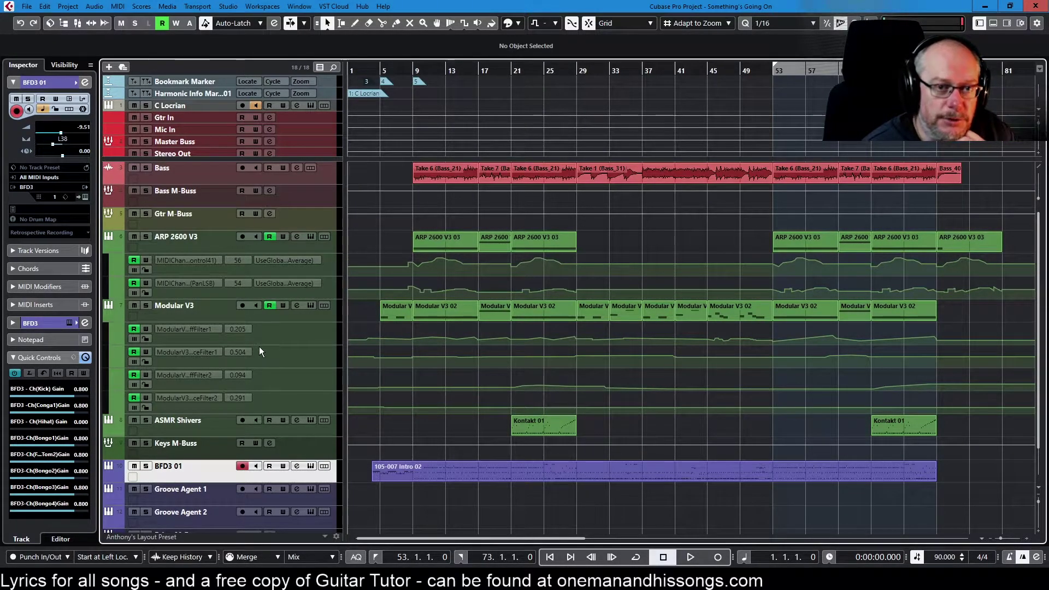
- Solo the ARP 2600 V3 track and play it from about bar 9, viewing its instrument briefly, and stop playback
left_click(412, 71)
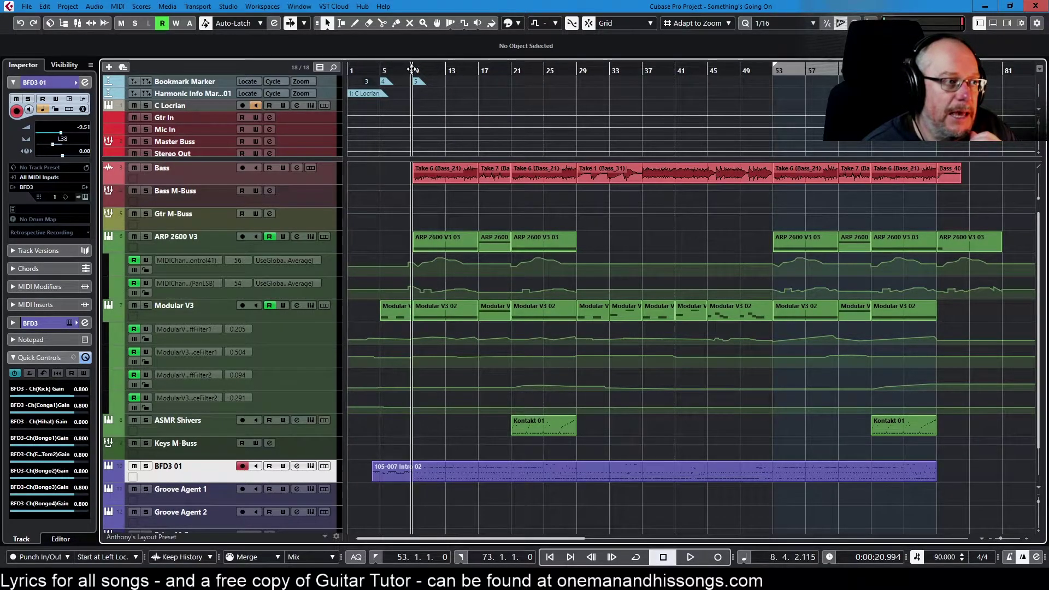
left_click(145, 238)
key("space")
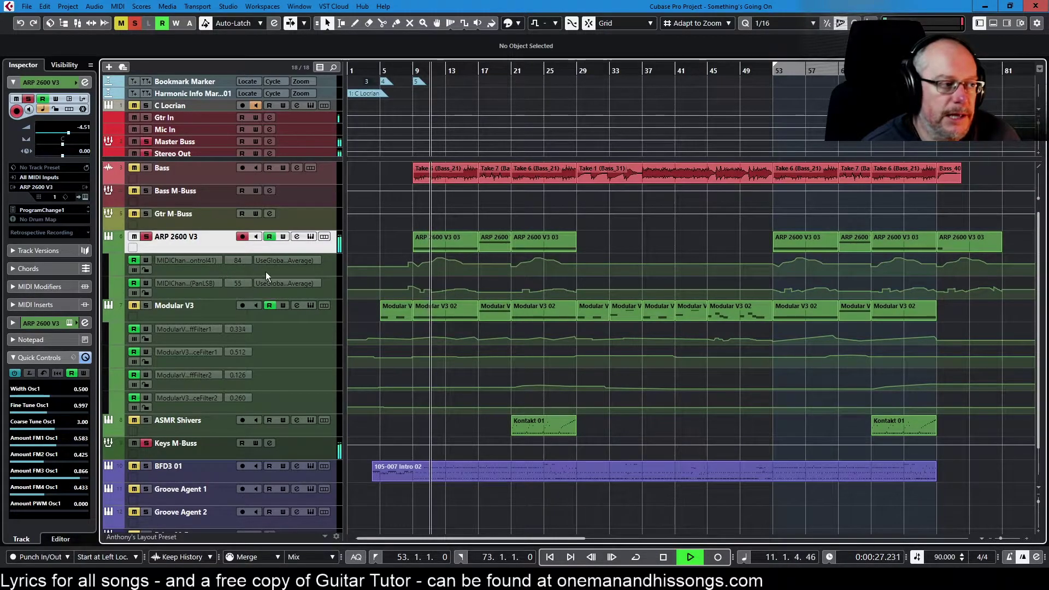
left_click(311, 237)
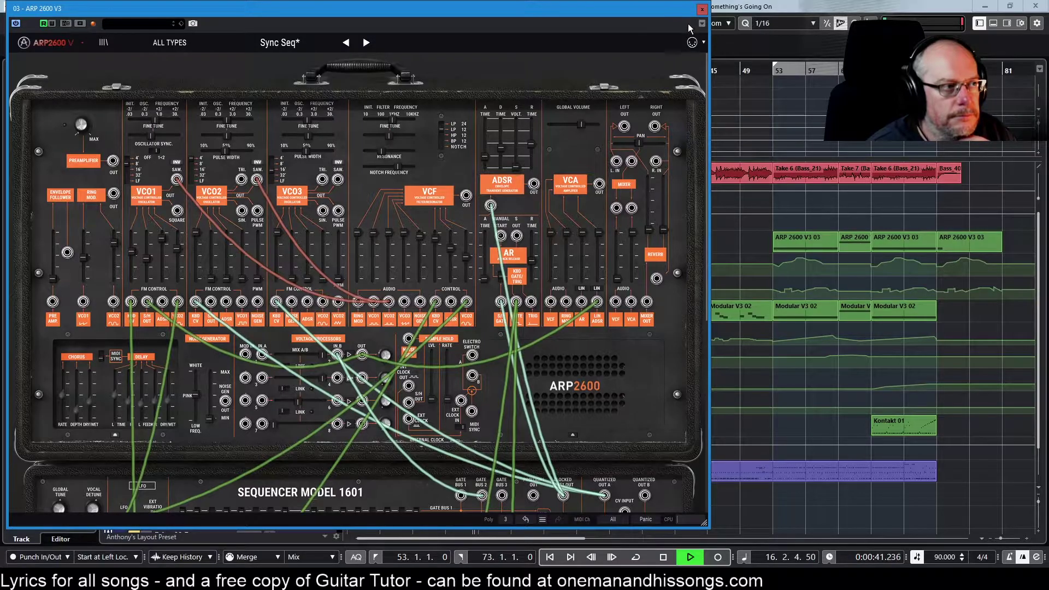
left_click(702, 9)
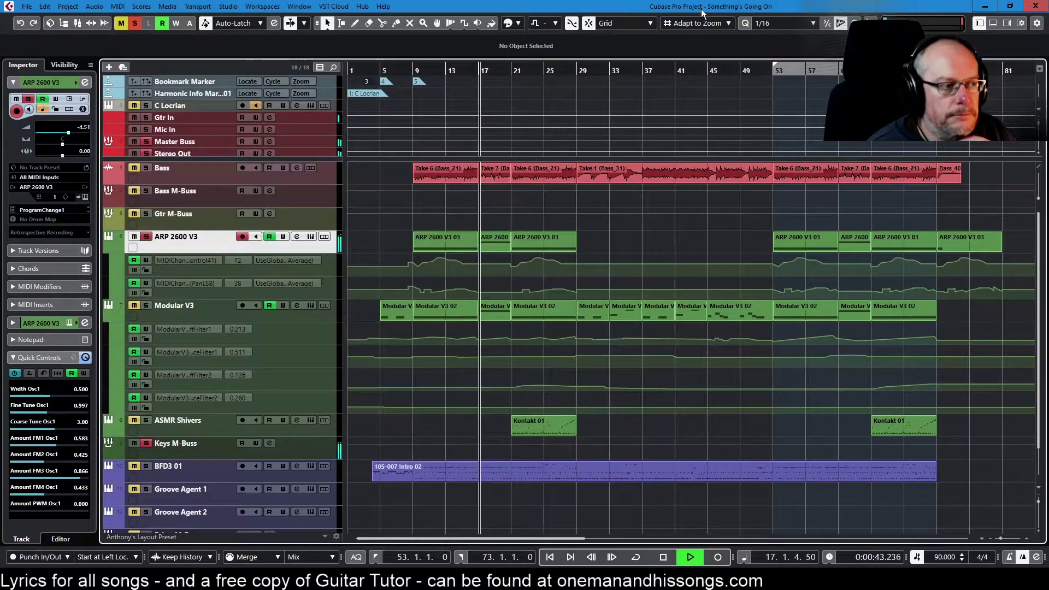
left_click(664, 557)
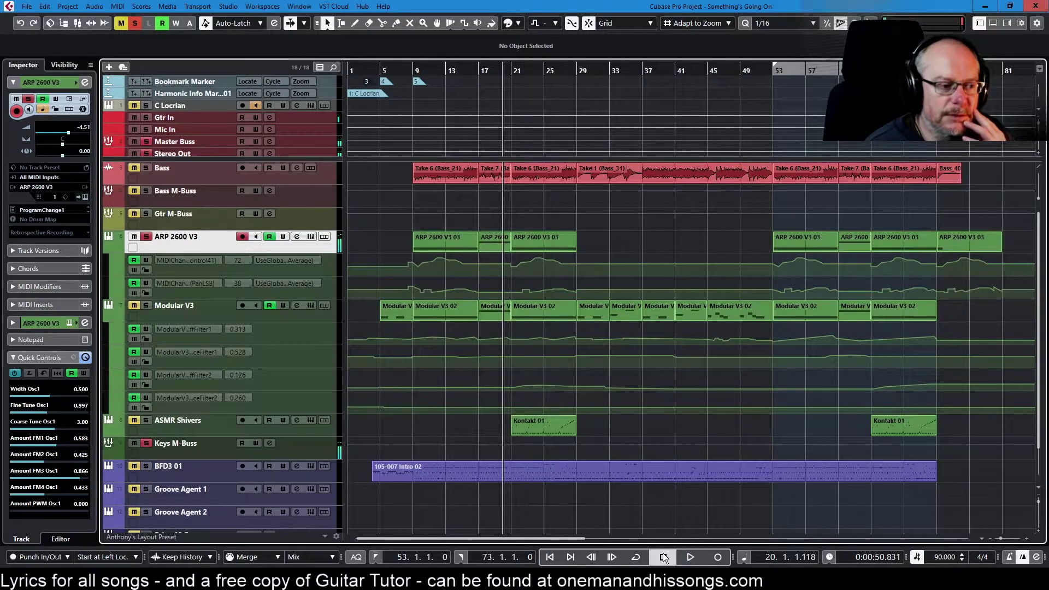
- Solo the Modular V3 track, play it from bar 9 with the Bass track added to it, and stop playback
left_click(170, 313)
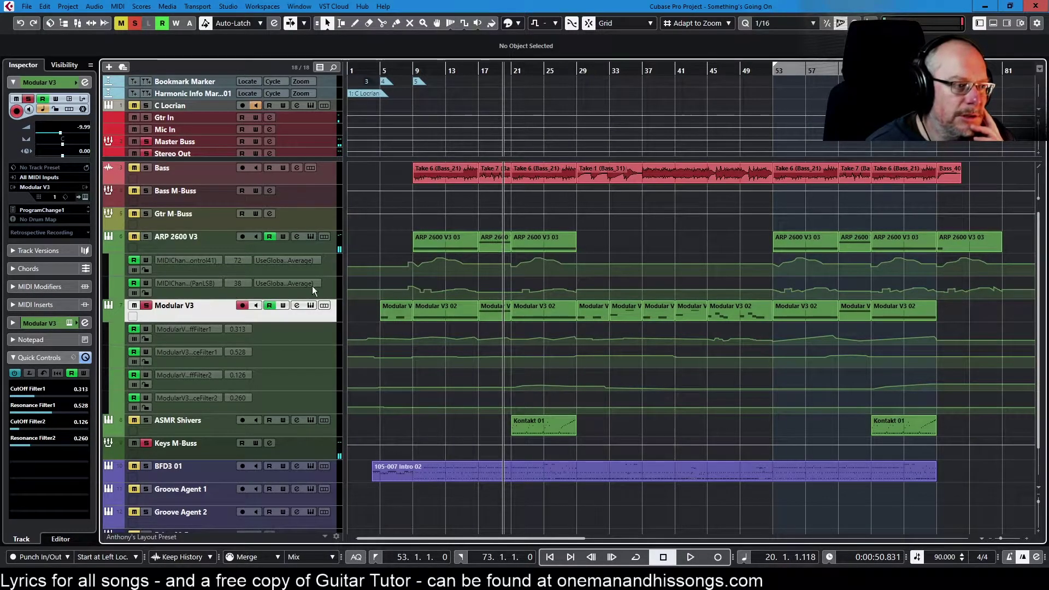
key("shift+b")
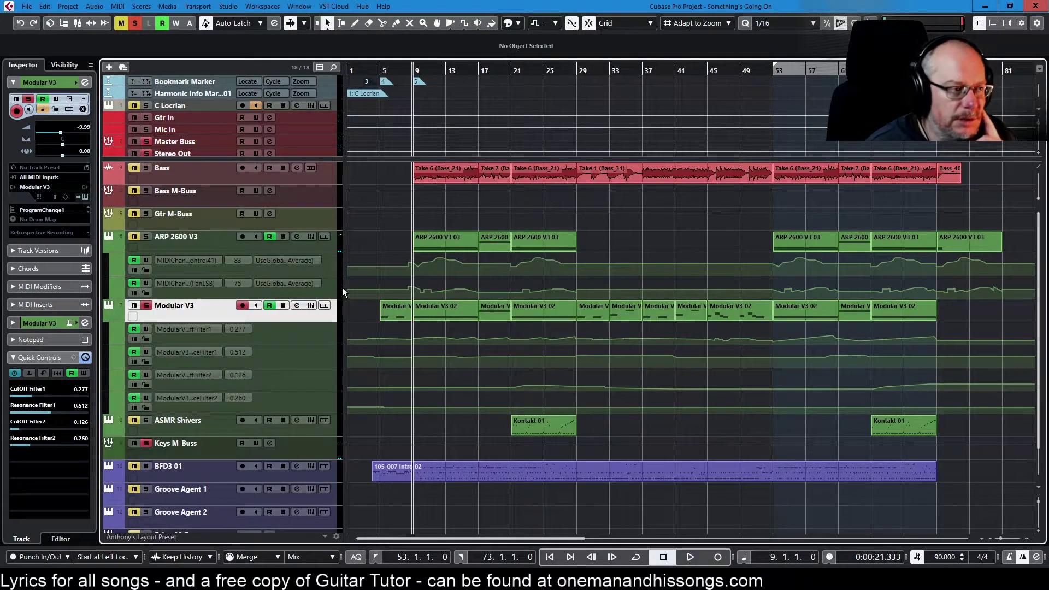
key("space")
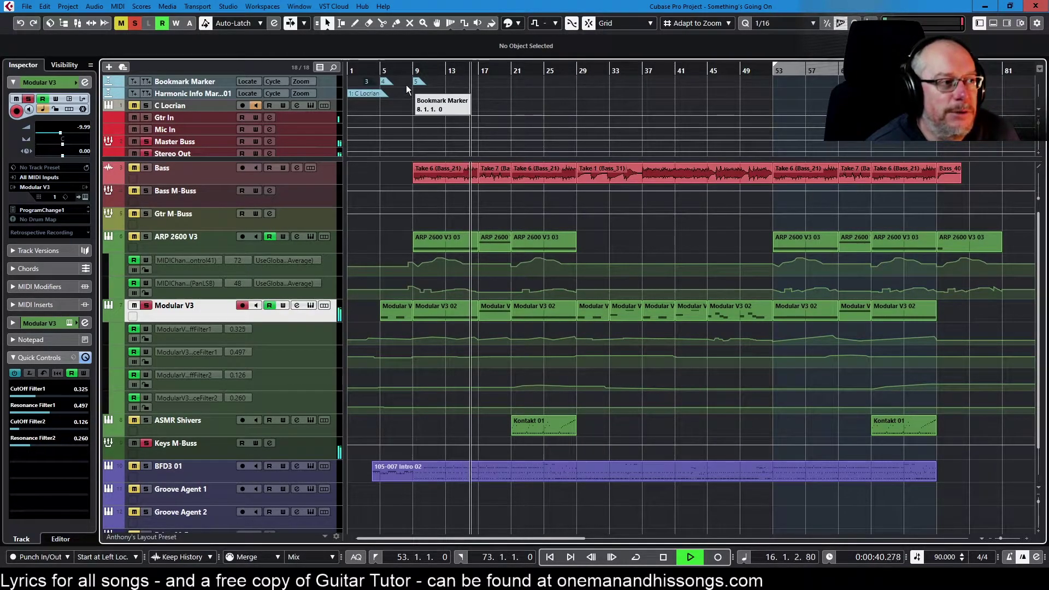
left_click(133, 169)
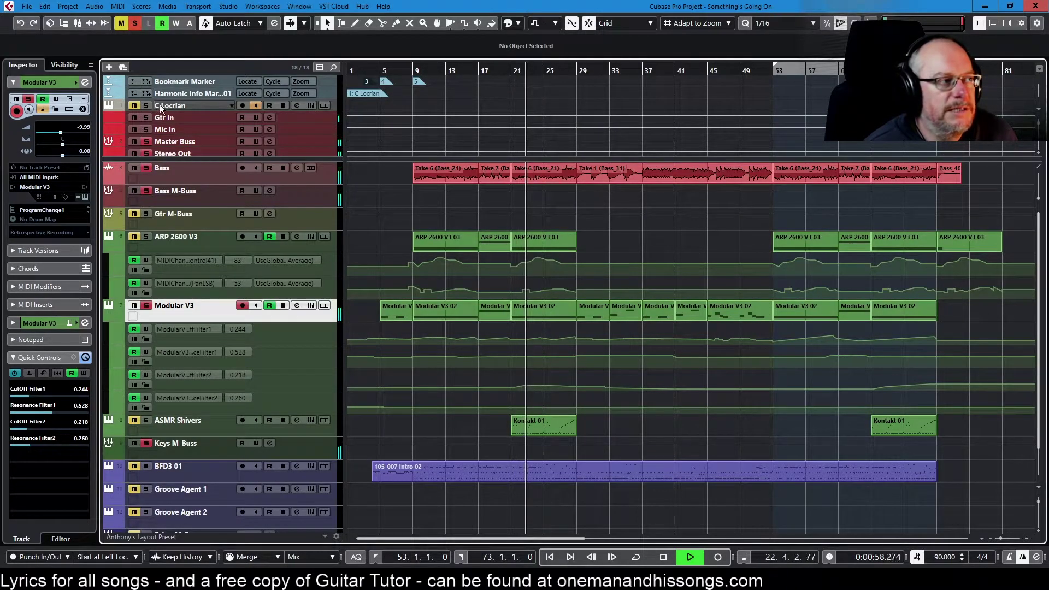
left_click(663, 556)
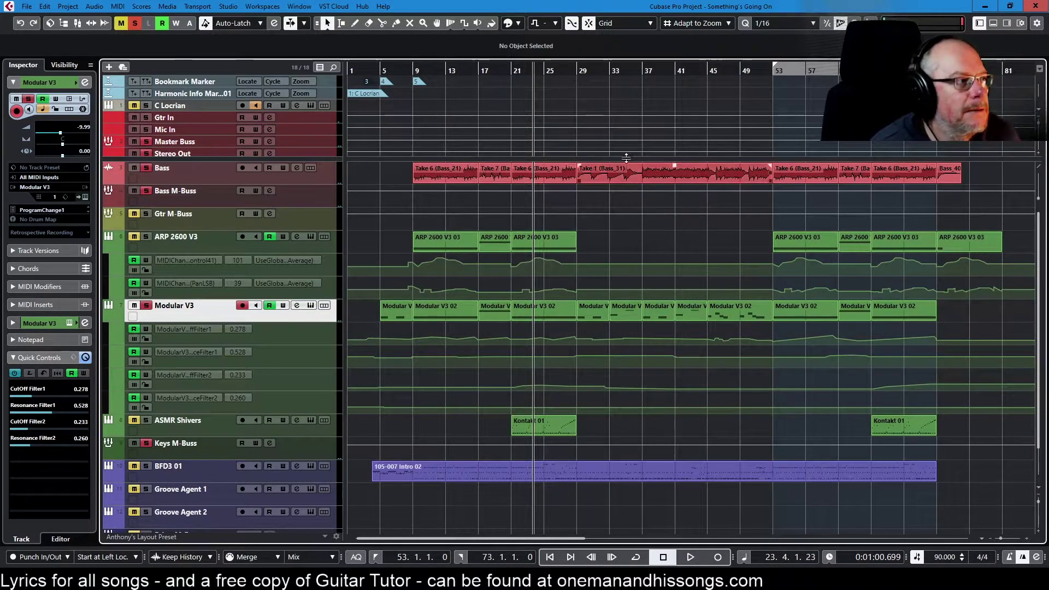
- Open the ARP 2600 V3 part in the key editor with bars 21 to 29 looped, and audition the ARP 2600 V3 and Modular V3 tracks
key("ctrl+e")
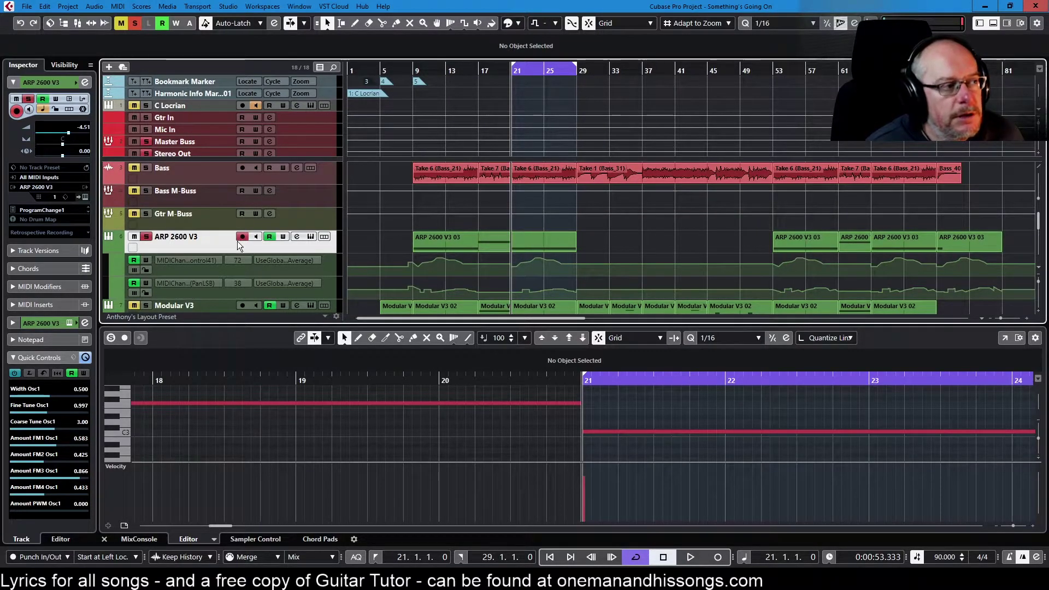
scroll(229, 239, "down", 1)
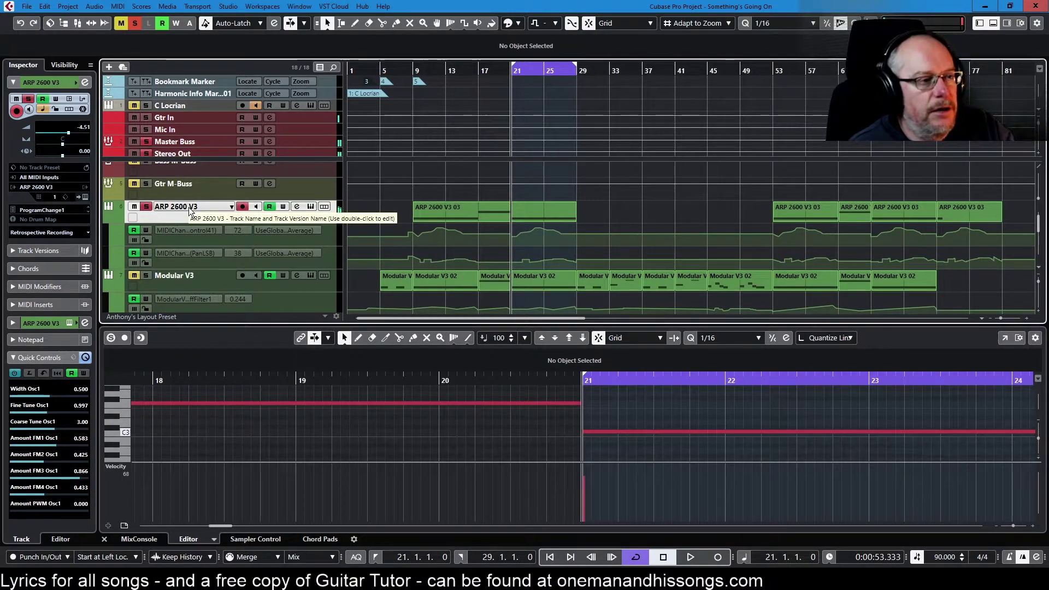
left_click(191, 222)
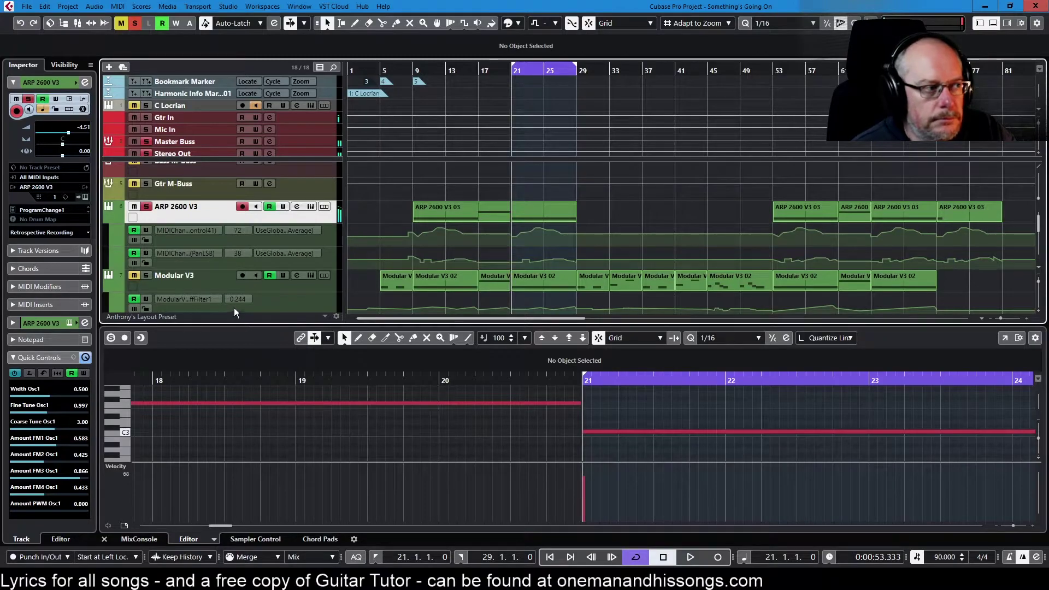
left_click(257, 284)
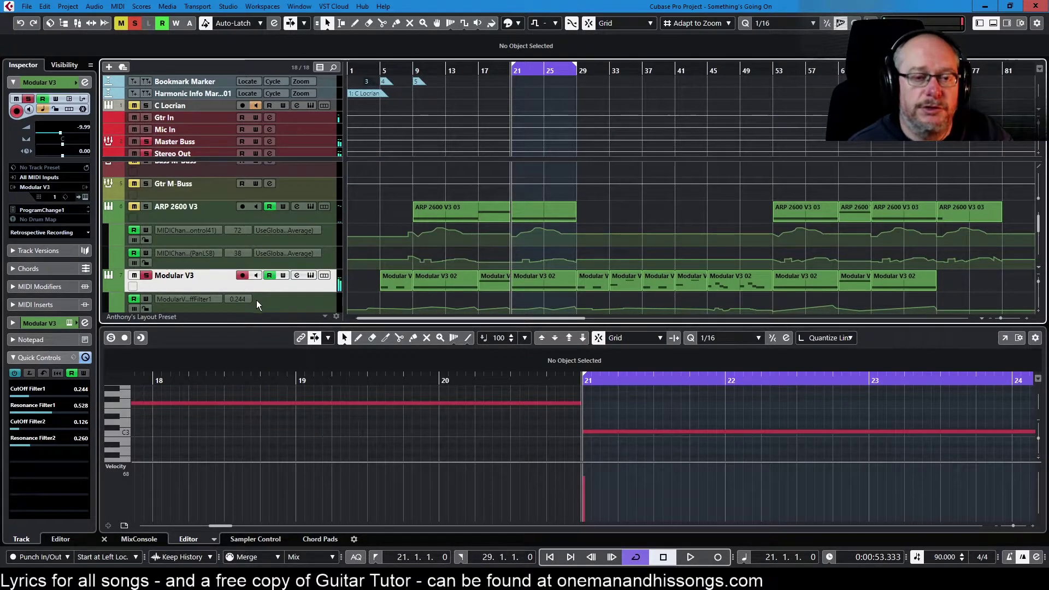
left_click(253, 218)
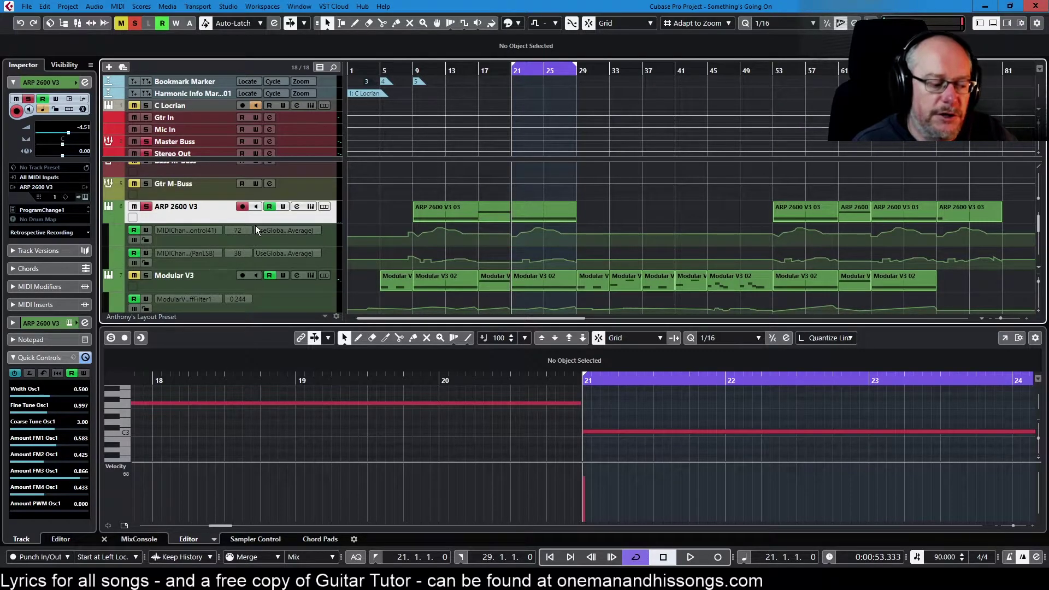
- Open the ARP 2600 V3 instrument, examine the Sequencer Model 1601 step settings, and close it
left_click(310, 206)
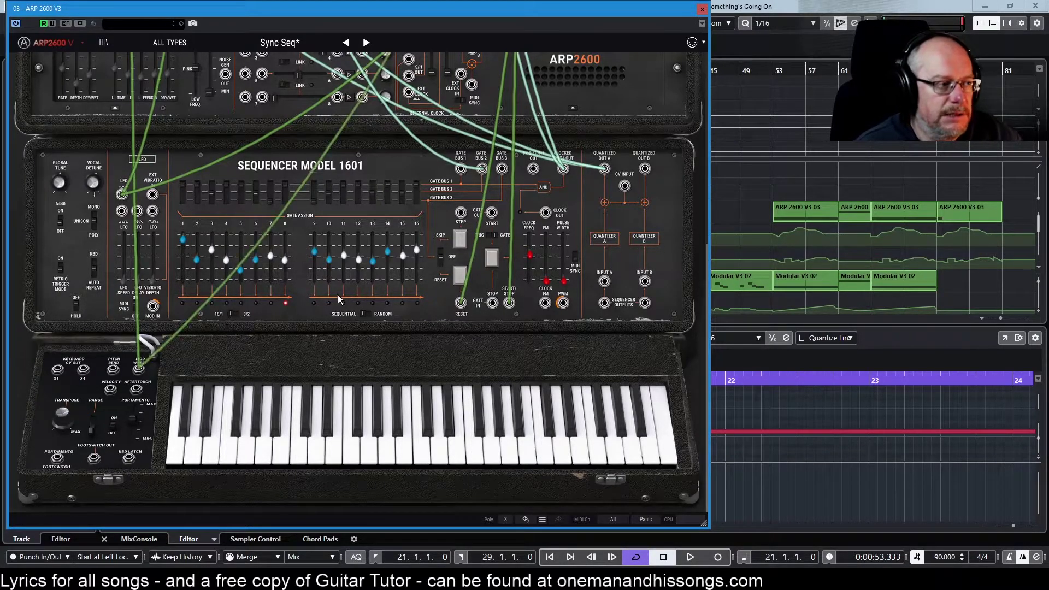
mouse_move(285, 264)
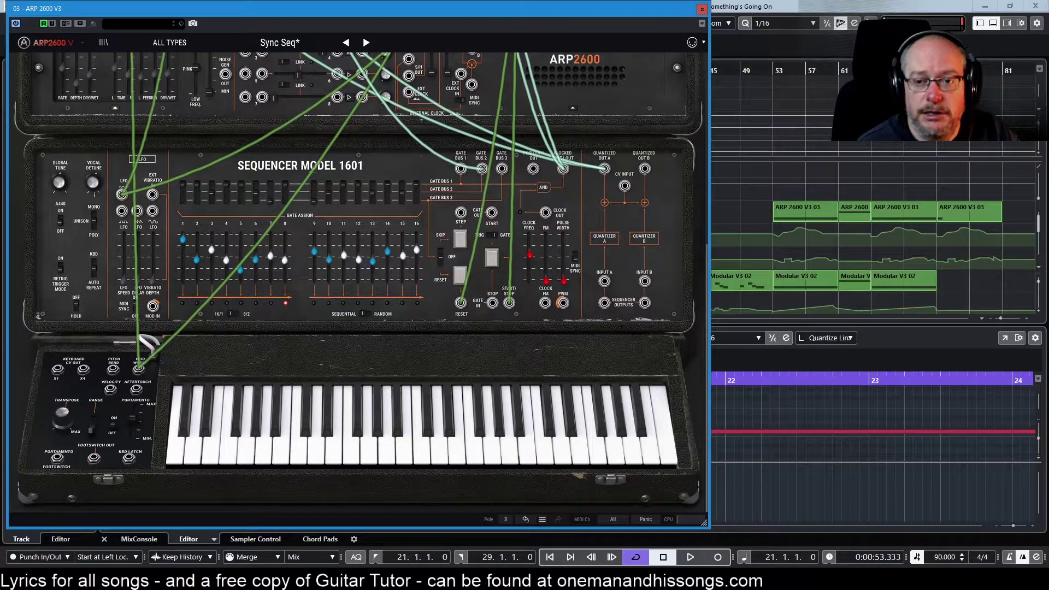
key("Escape")
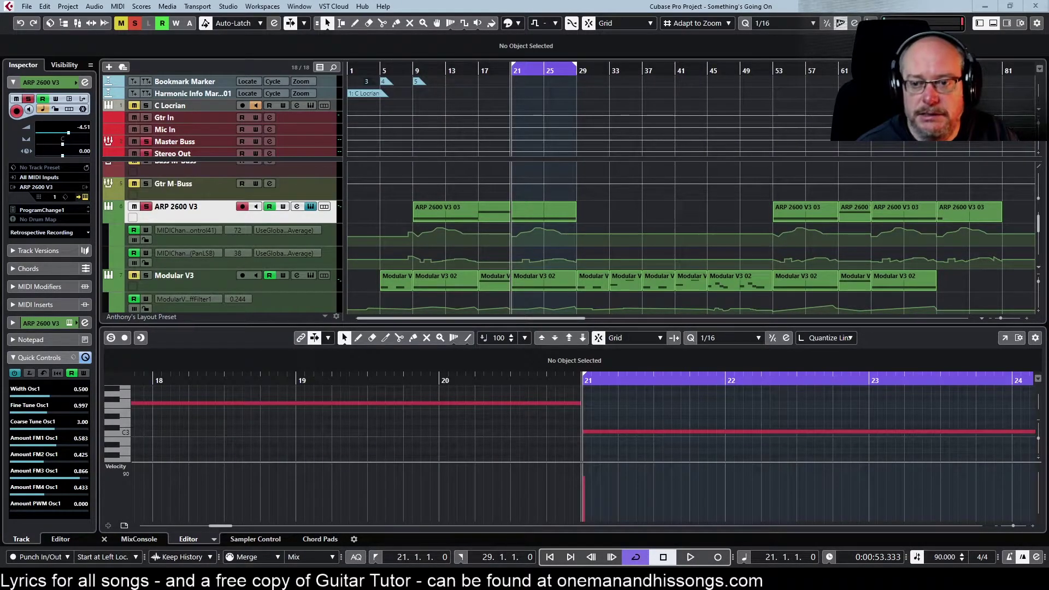
- Switch to Guitar Tutor, set the Key Finder's known key to C, and review the scales matching intervals 0, 5 and 10
key("alt+Tab")
left_click_drag(538, 62, 504, 71)
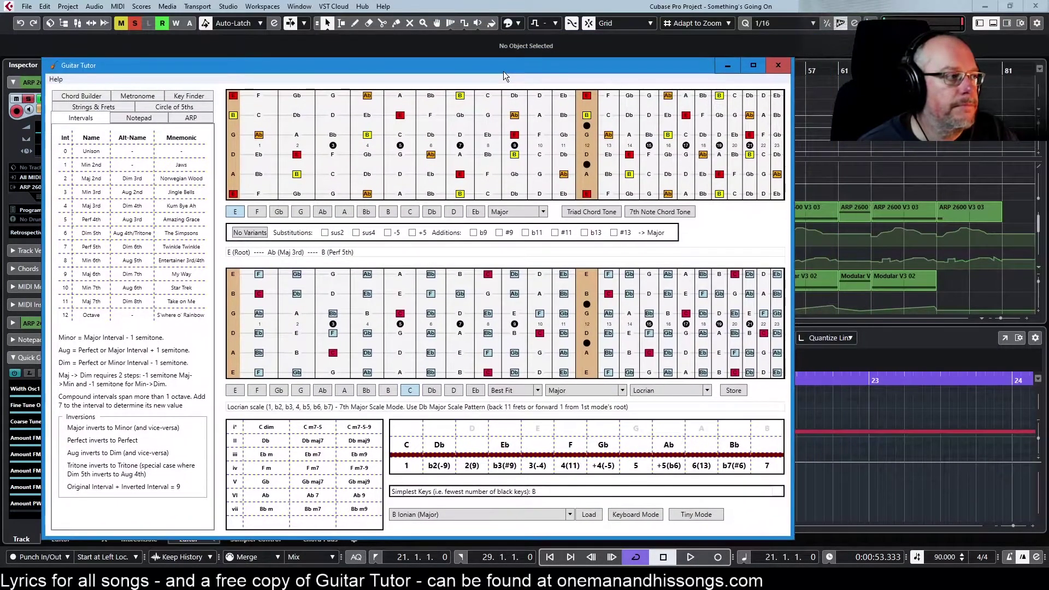
left_click(180, 100)
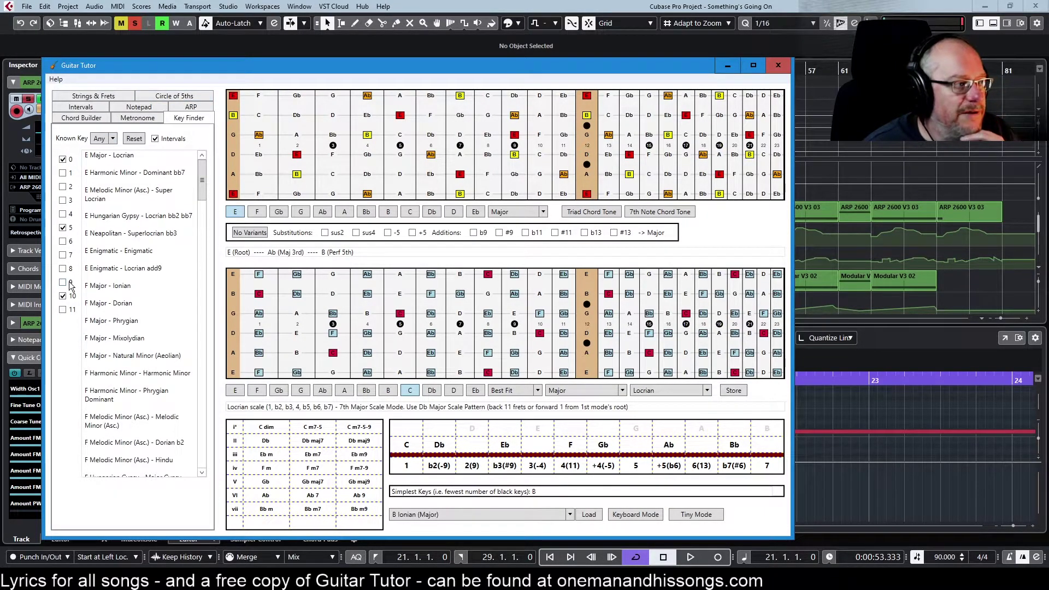
left_click(113, 138)
left_click(103, 163)
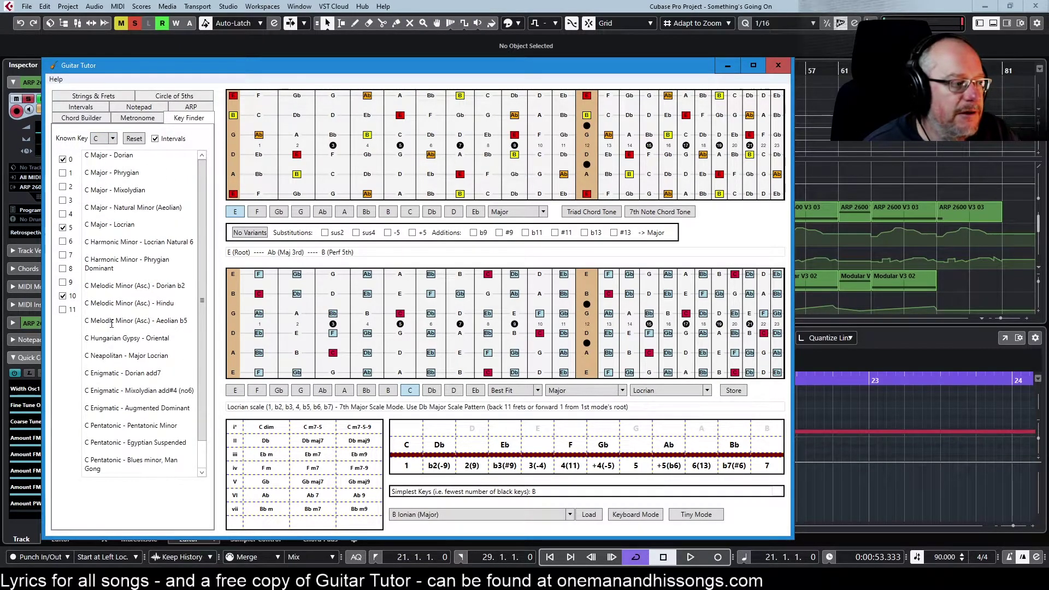
scroll(175, 363, "down", 2)
scroll(158, 345, "up", 2)
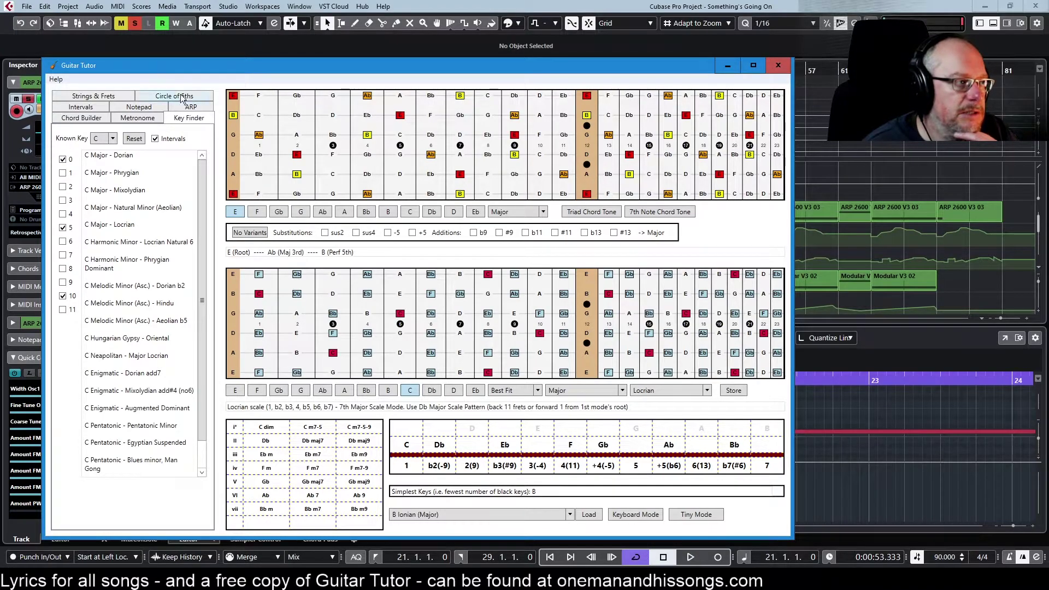
- View Guitar Tutor's ARP list of note combinations, minimize the program, and close the ARP 2600 V3 instrument in Cubase
left_click(196, 111)
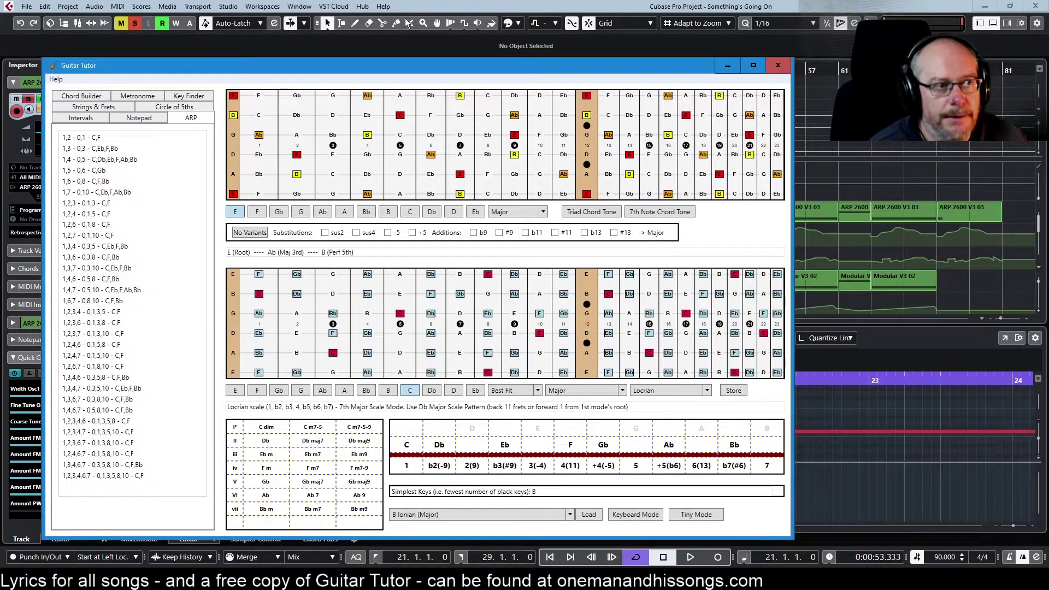
left_click(732, 66)
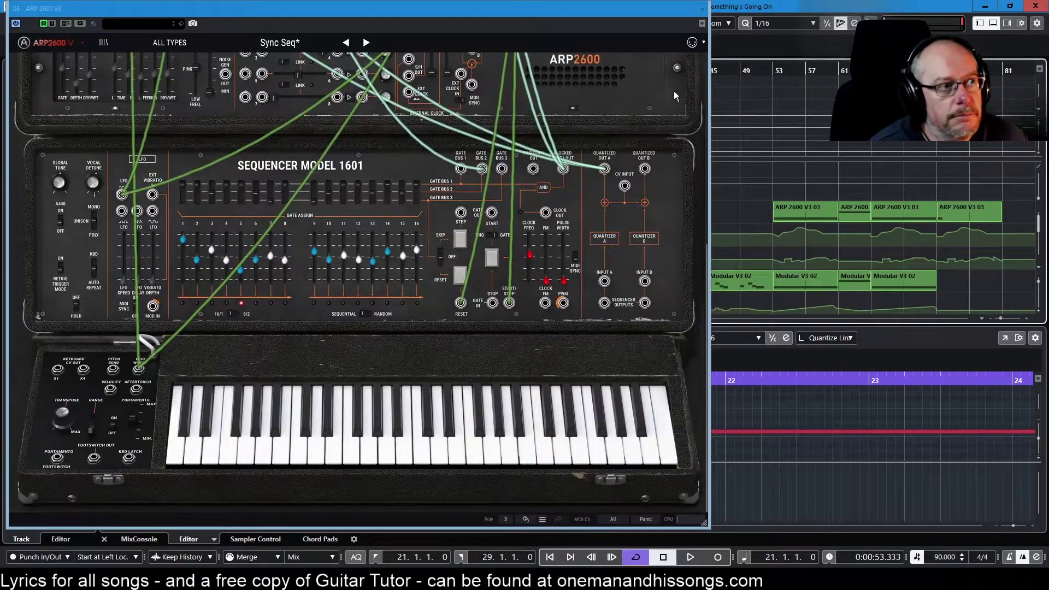
left_click(702, 8)
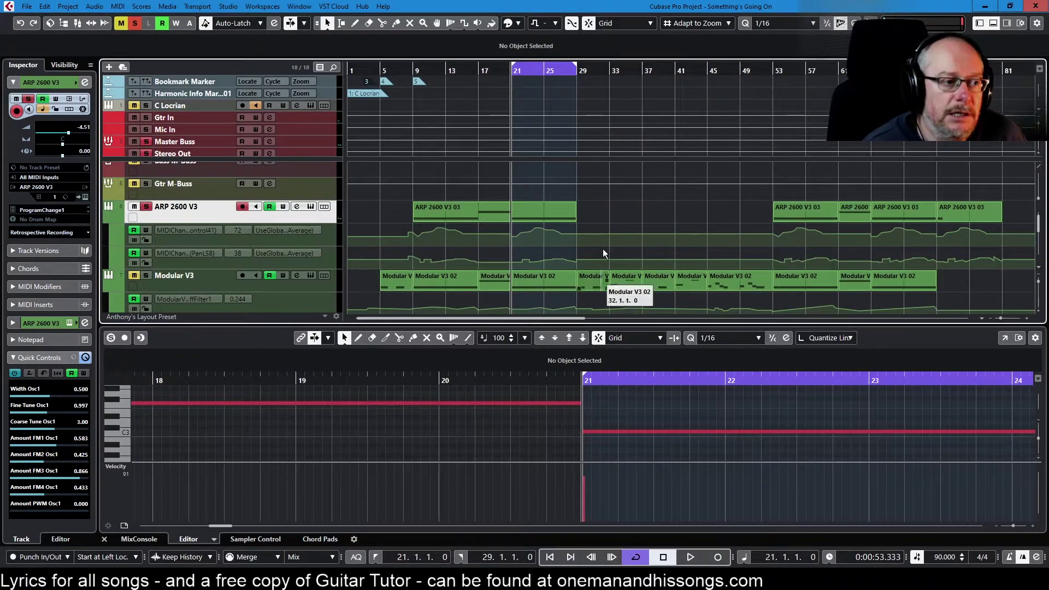
- Glue all the Modular V3 parts into a single part and return to the Object Selection tool
right_click(638, 243)
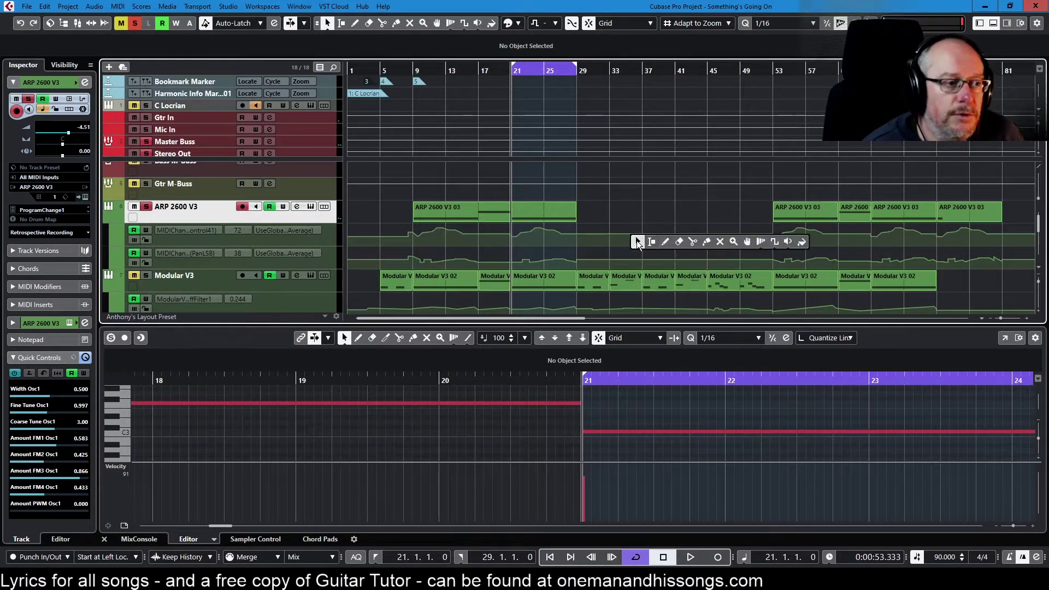
left_click(705, 243)
left_click(843, 268)
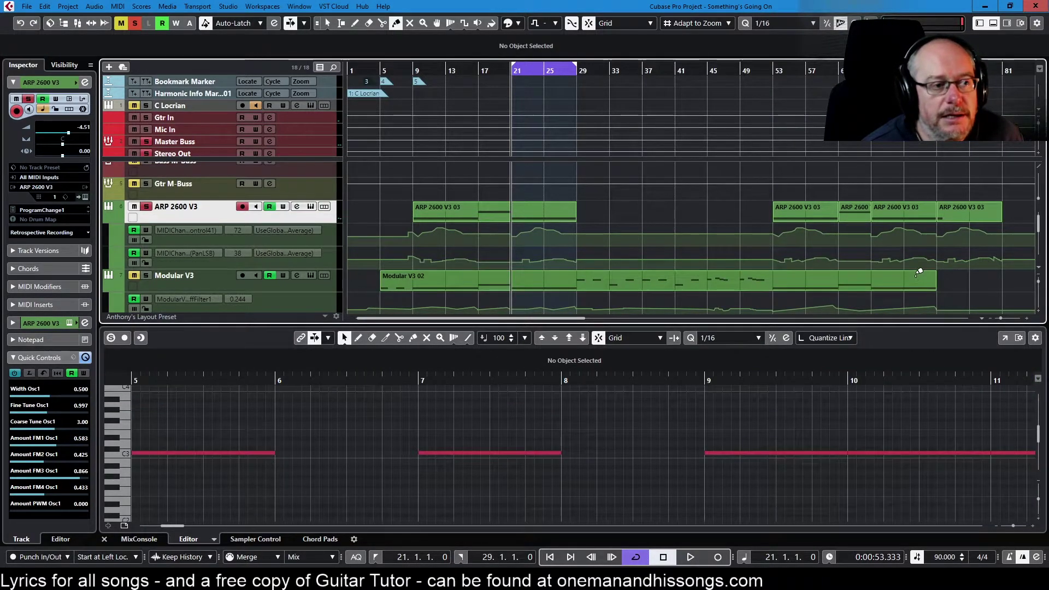
key("1")
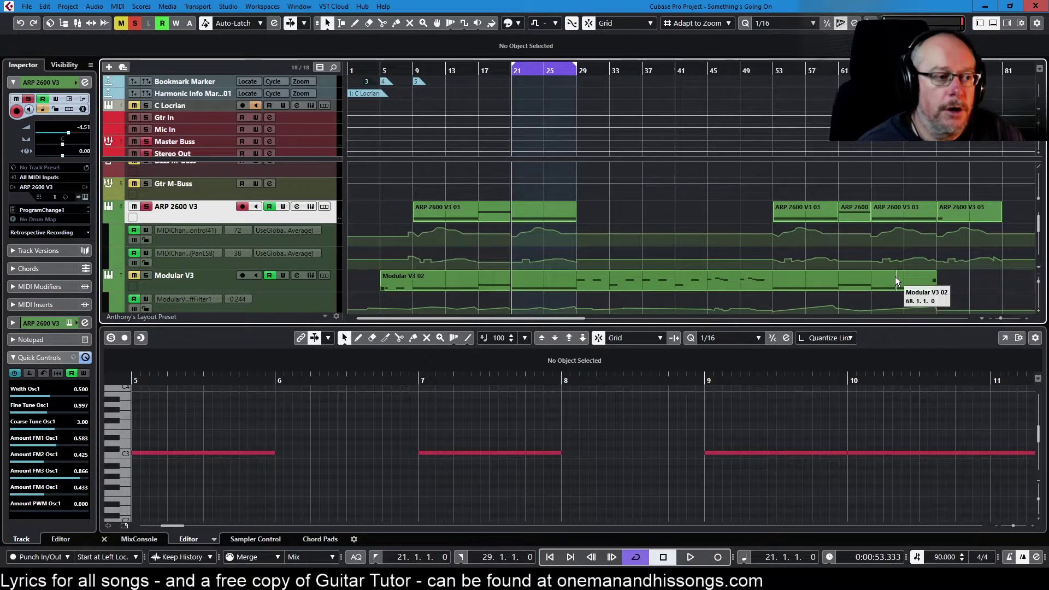
- Open the glued Modular V3 part in the List Editor, examine its note events, and close the editor
left_click(712, 280)
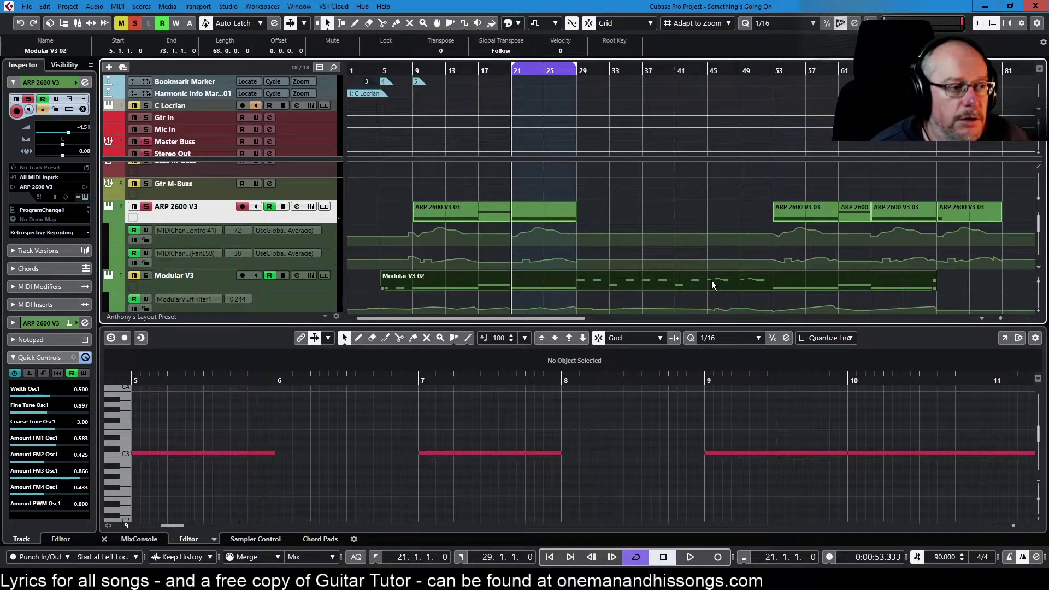
left_click(119, 7)
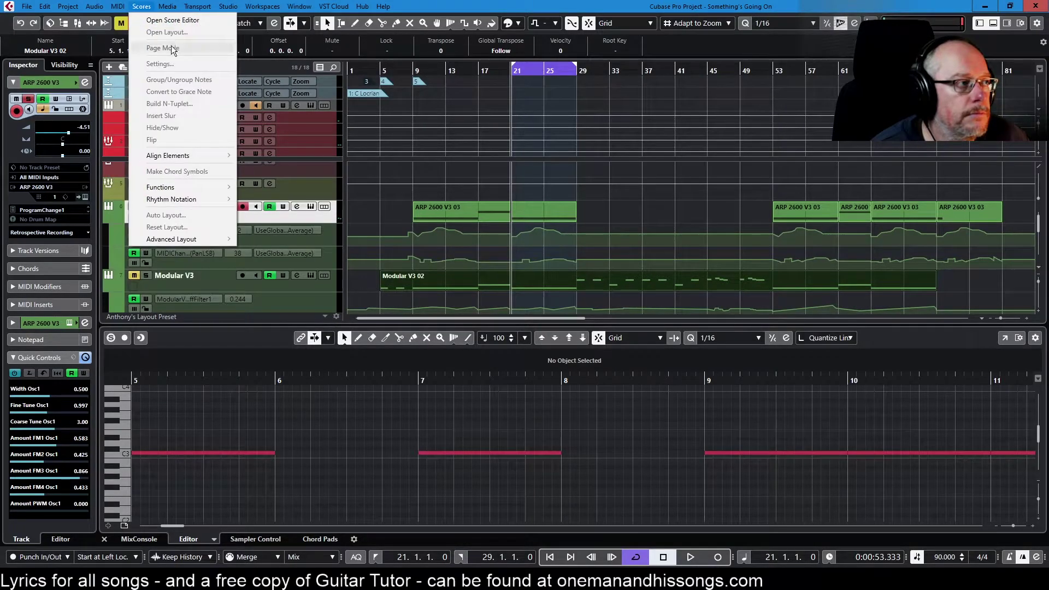
left_click(135, 57)
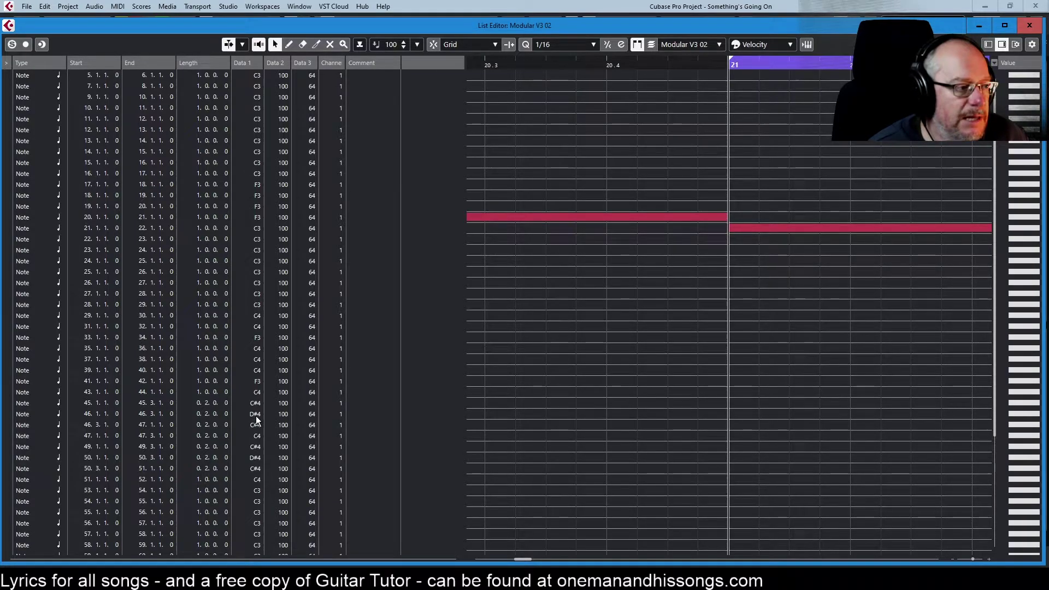
key("alt+Tab")
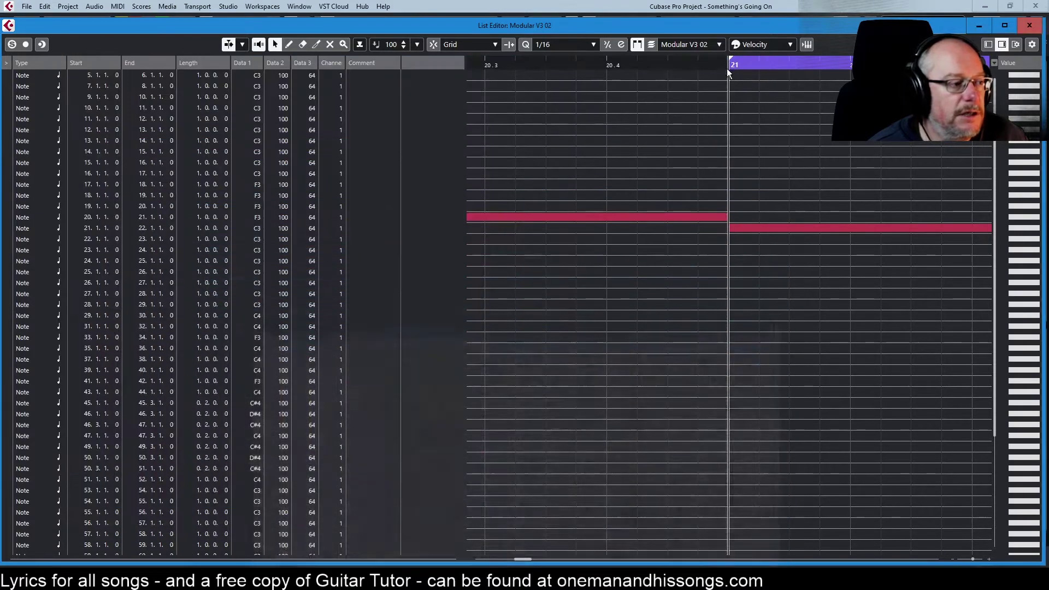
left_click(727, 65)
scroll(335, 323, "down", 5)
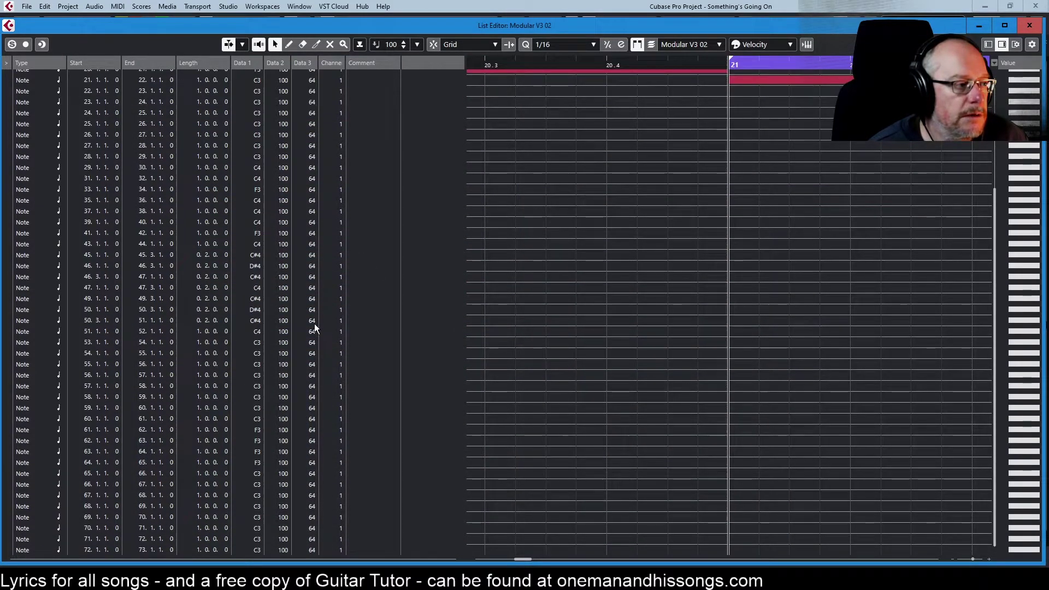
scroll(257, 418, "up", 5)
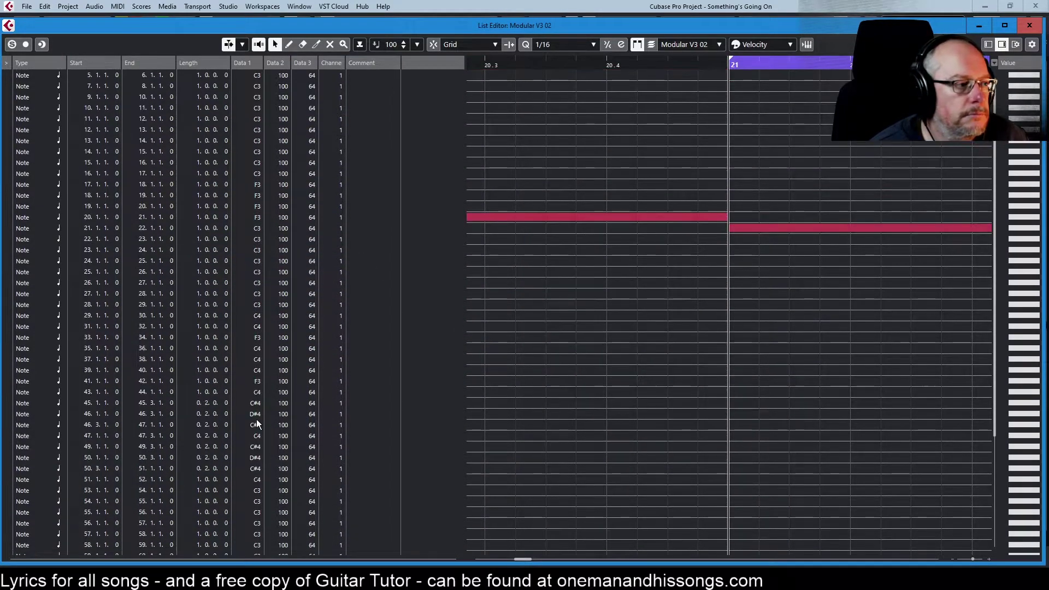
left_click(1029, 25)
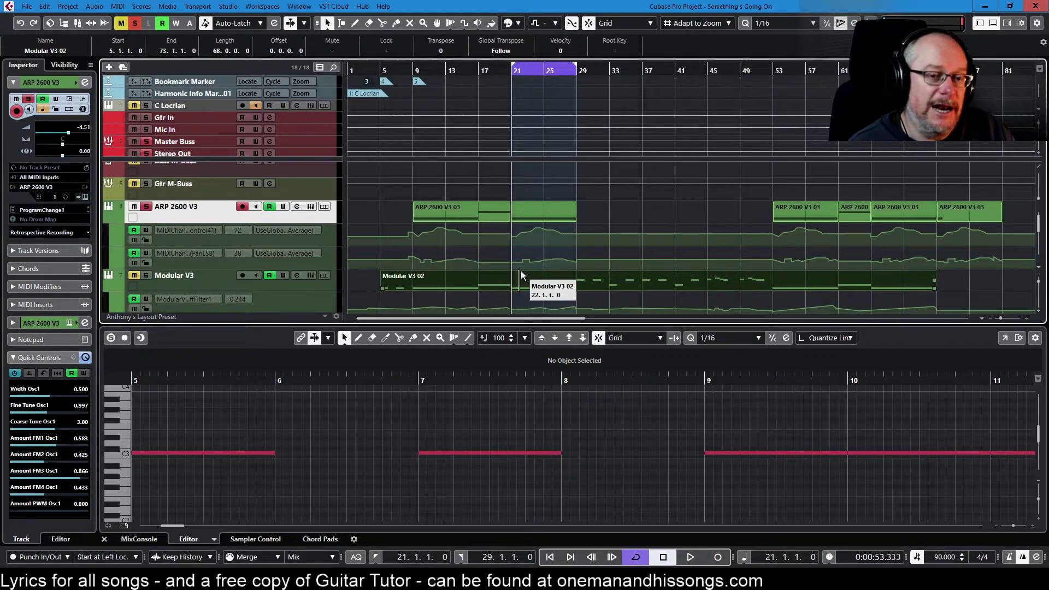
- Select the ASMR Shivers track, examine its Analog Dreams instrument in Kontakt, and close it
key("Down")
key("Down")
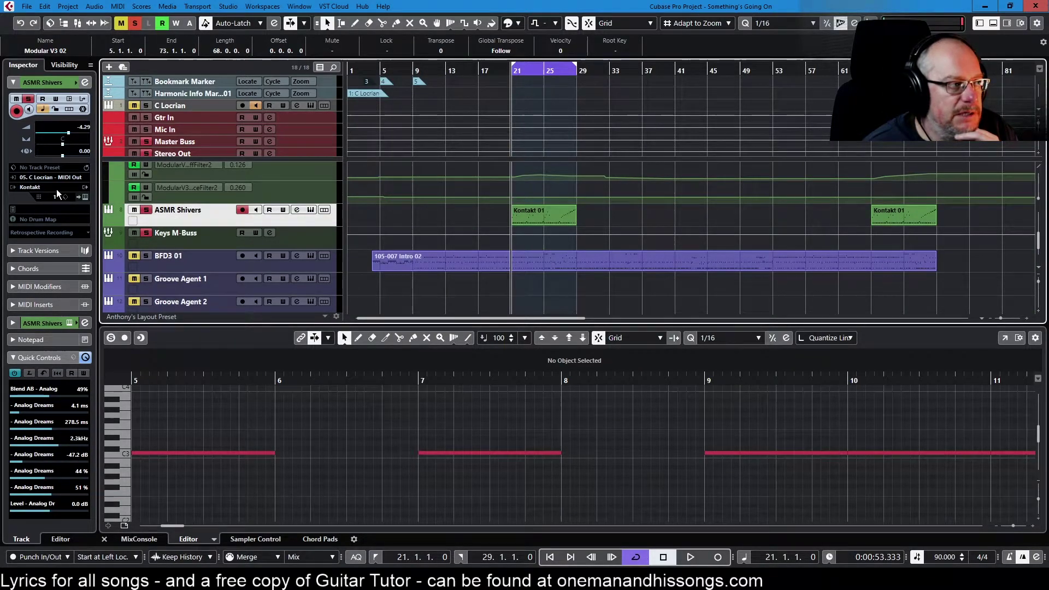
left_click(85, 196)
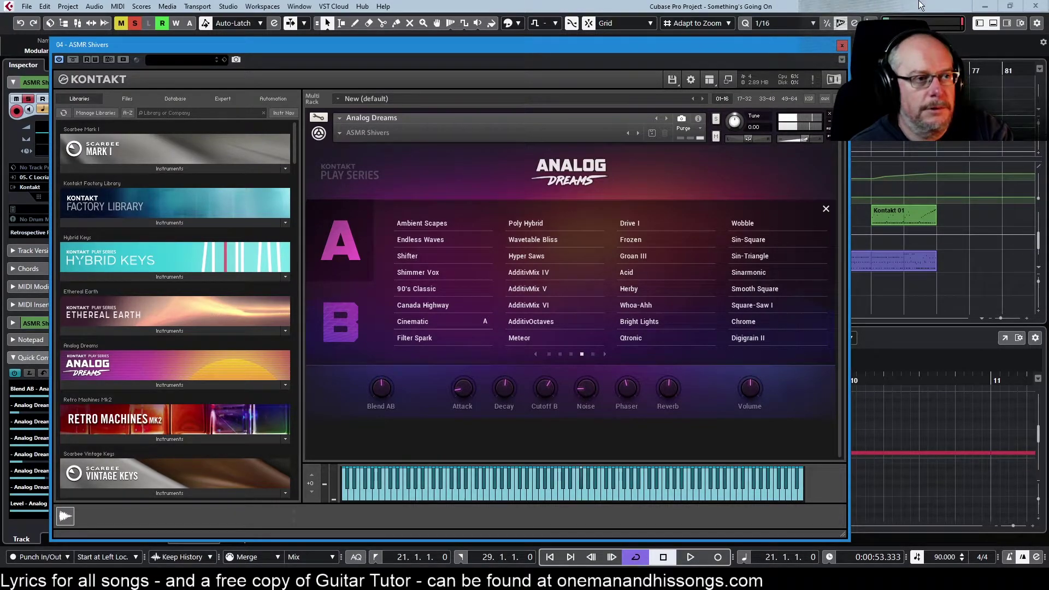
left_click(843, 46)
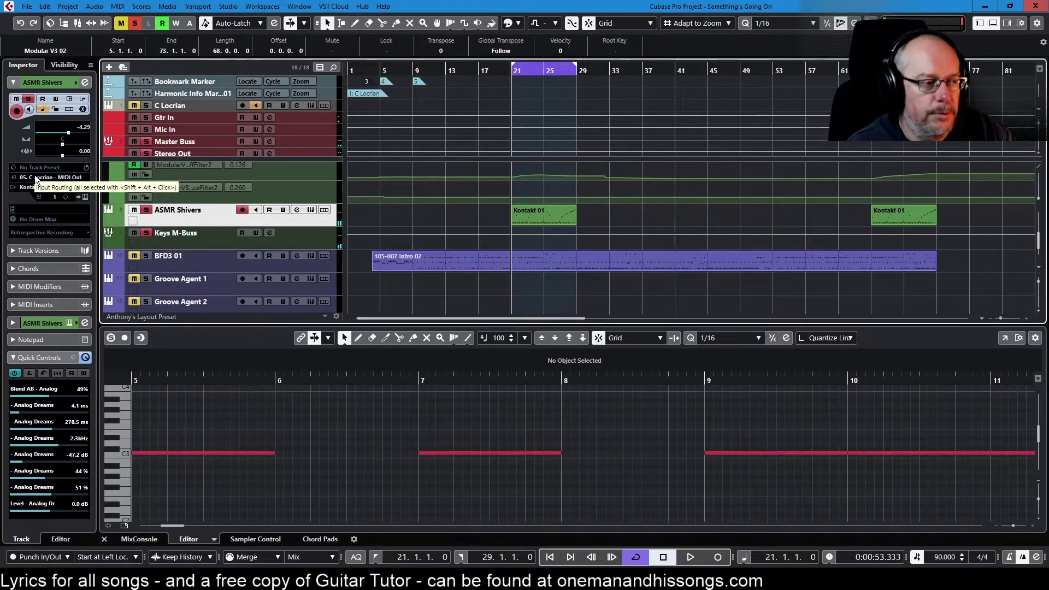
- Open the first Kontakt 01 part in an enlarged key editor, follow its notes while playing bars 21 to 29, and stop playback
left_click(550, 217)
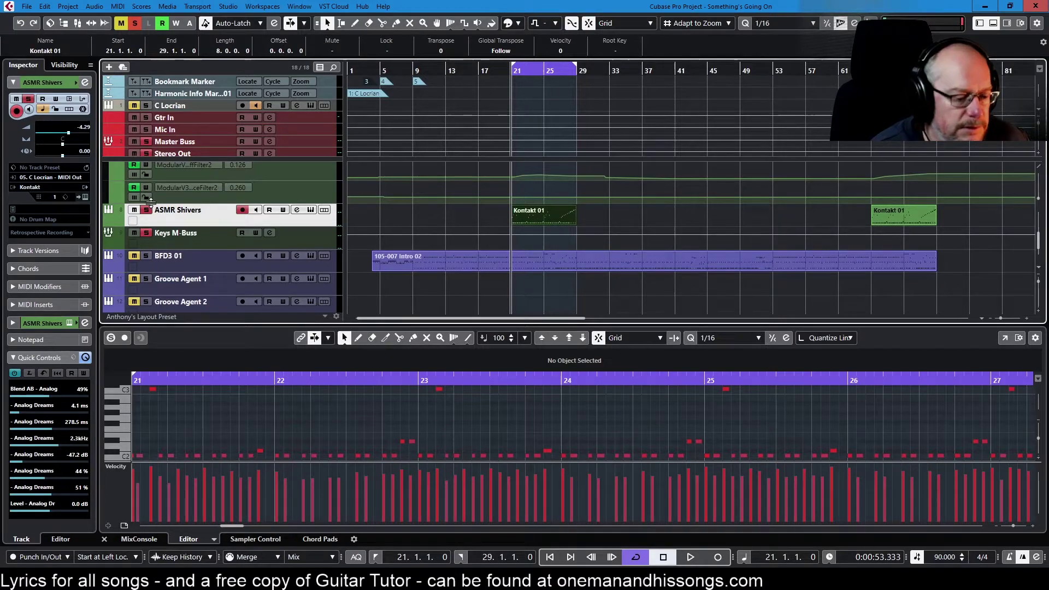
key("space")
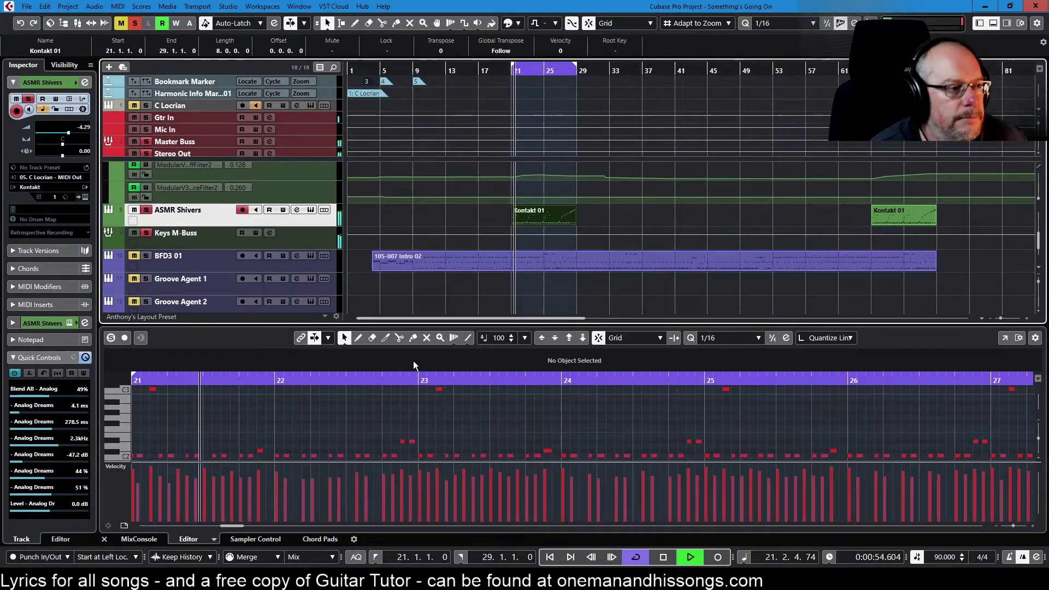
left_click_drag(545, 328, 545, 247)
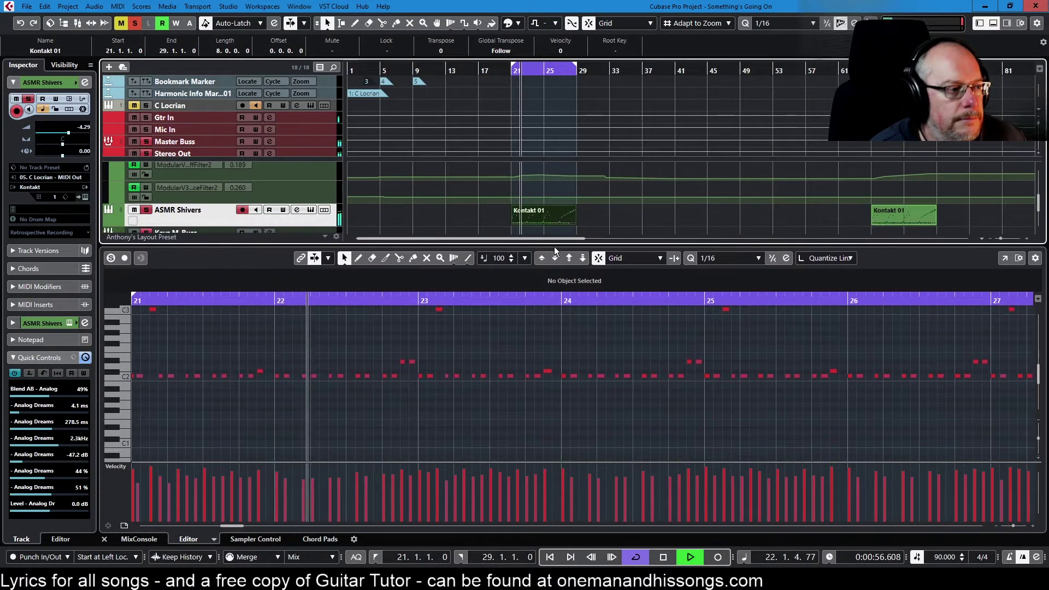
scroll(663, 418, "up", 2)
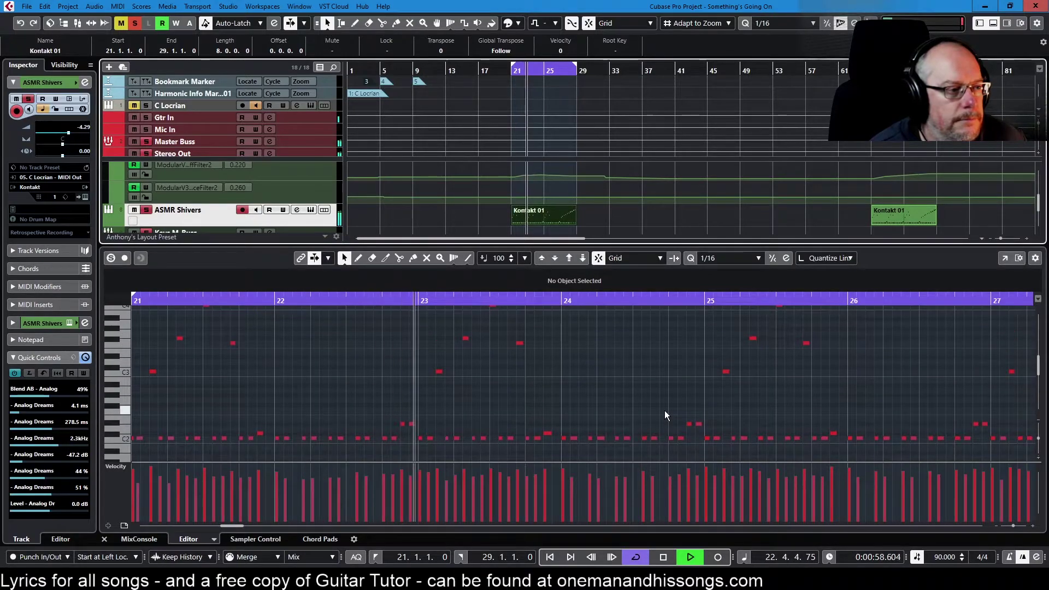
scroll(713, 381, "up", 1)
scroll(713, 381, "down", 1)
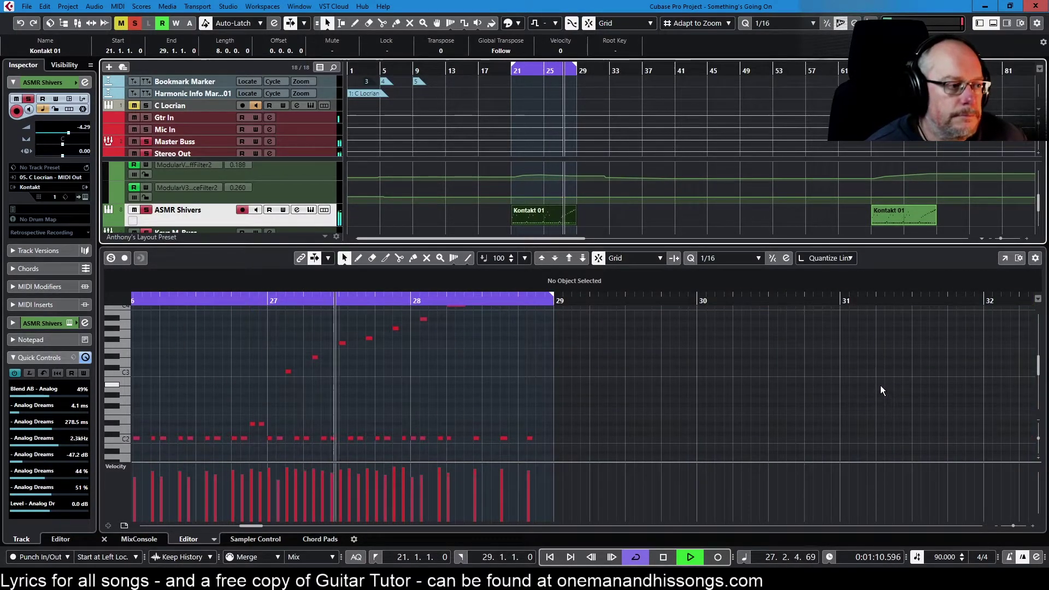
scroll(880, 386, "up", 2)
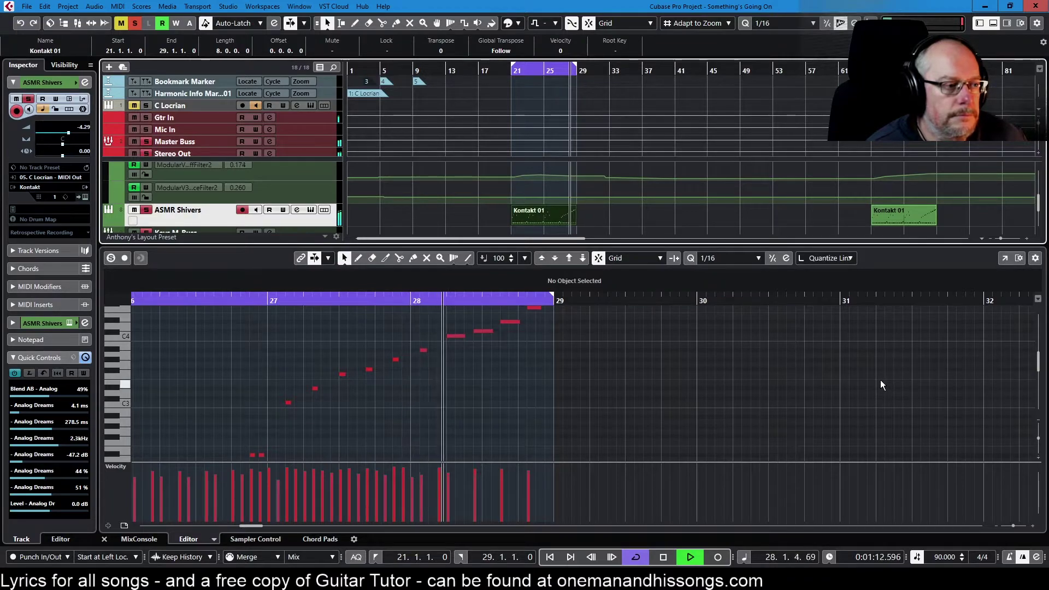
scroll(880, 379, "up", 1)
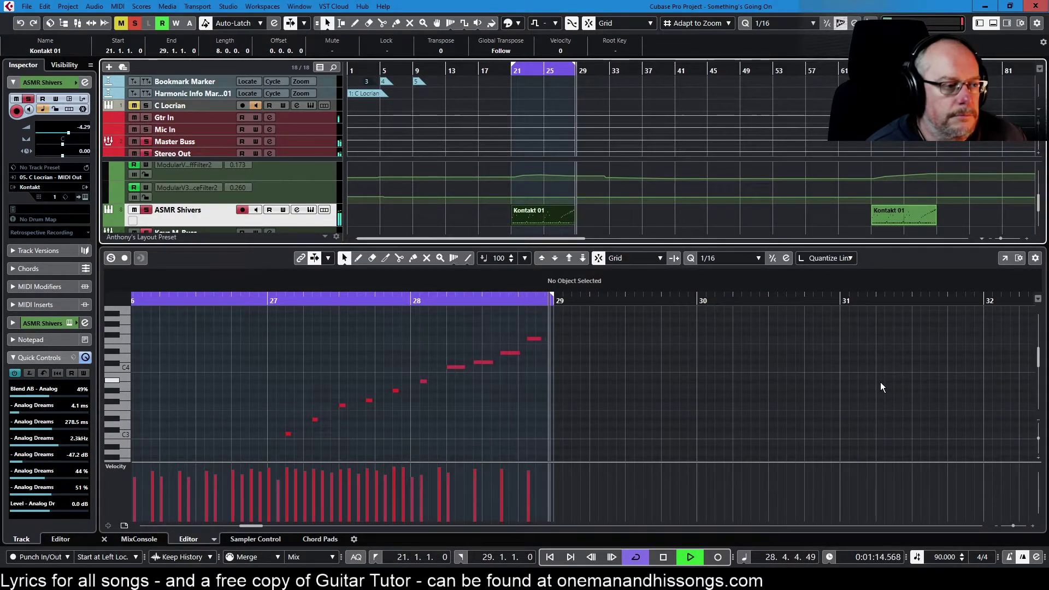
key("space")
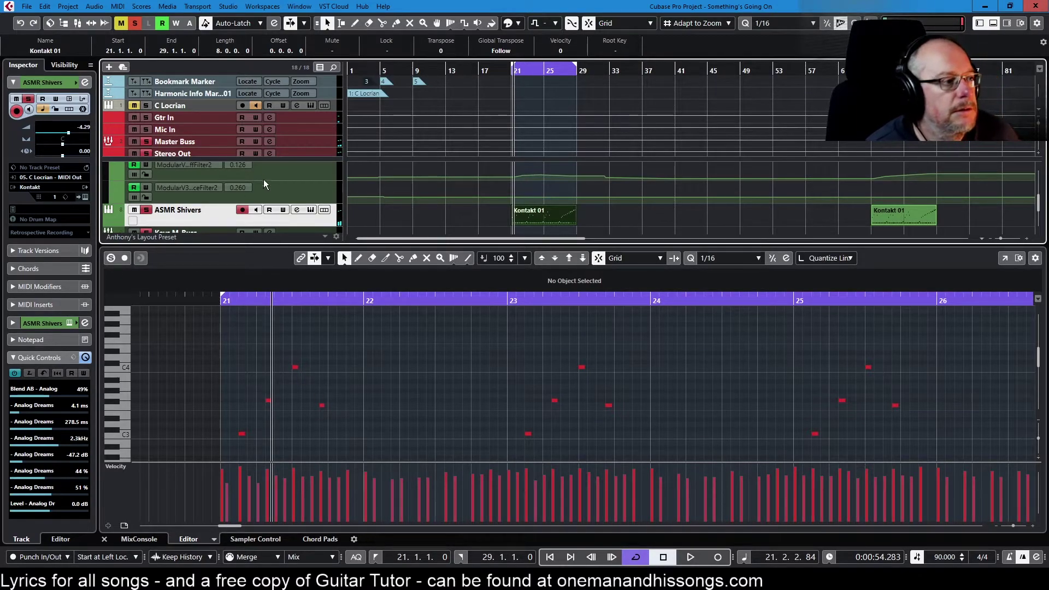
- Hide the key editor and play the soloed Bass track from bar 37, stopping after the middle section
left_click(994, 24)
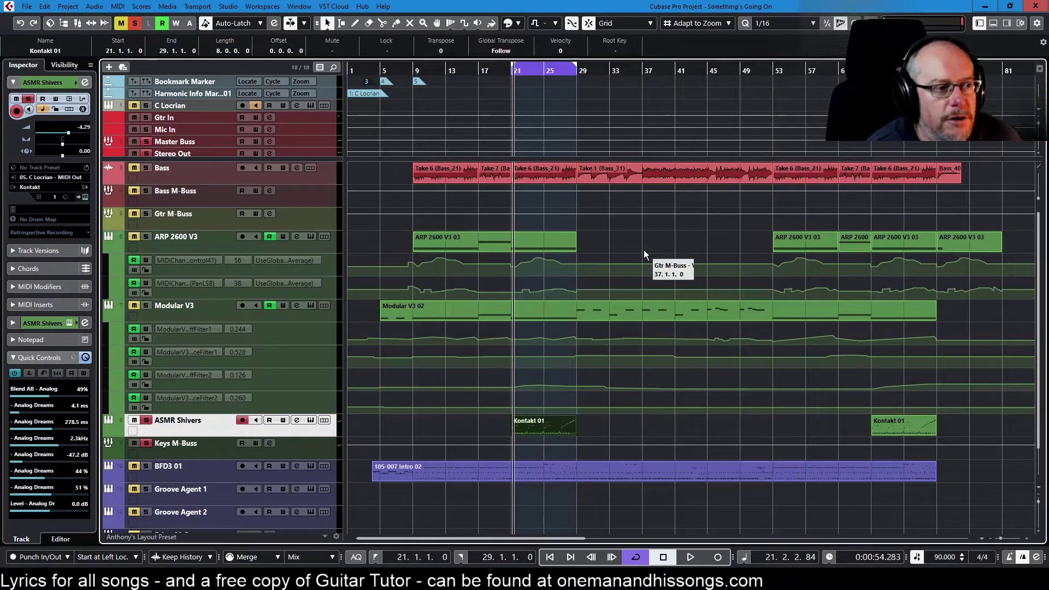
left_click(642, 70)
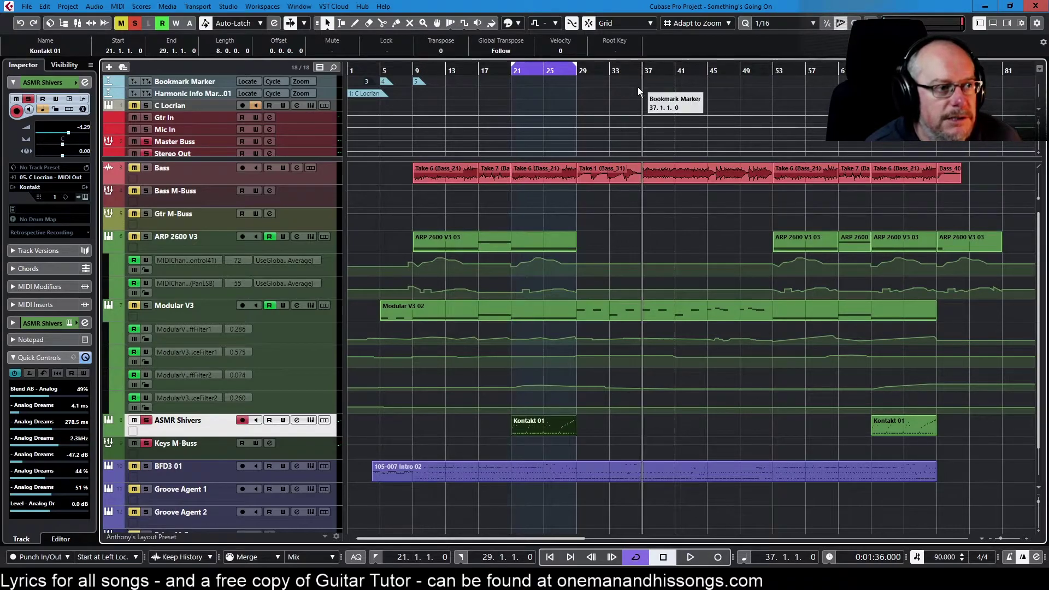
left_click(210, 179)
key("space")
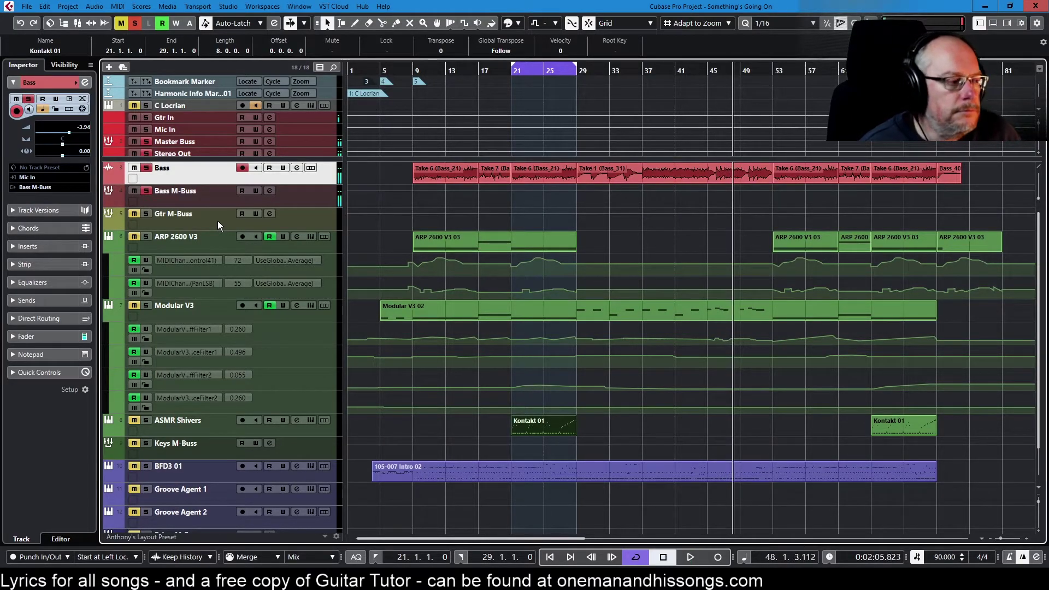
- Play the soloed BFD3 01 drum track, turn off cycle playback, and stop playback
key("ctrl+h")
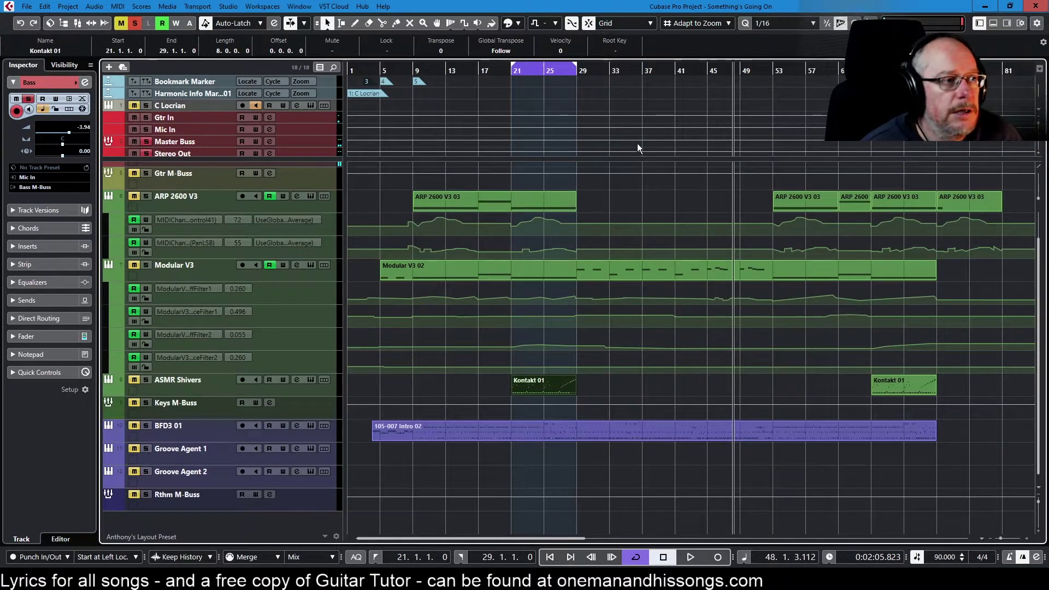
left_click(187, 437)
key("space")
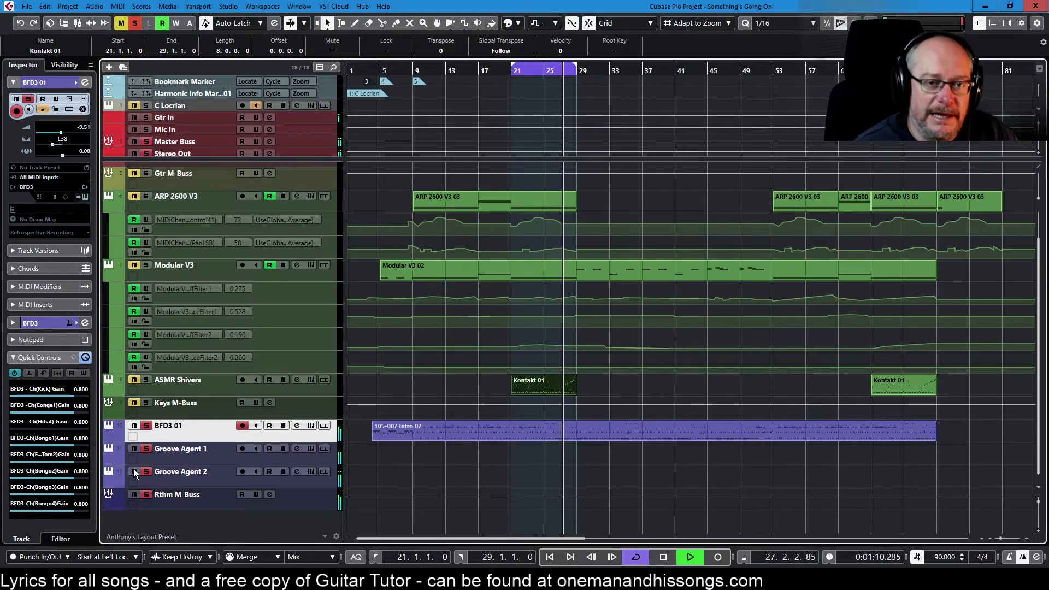
key("KP_Divide")
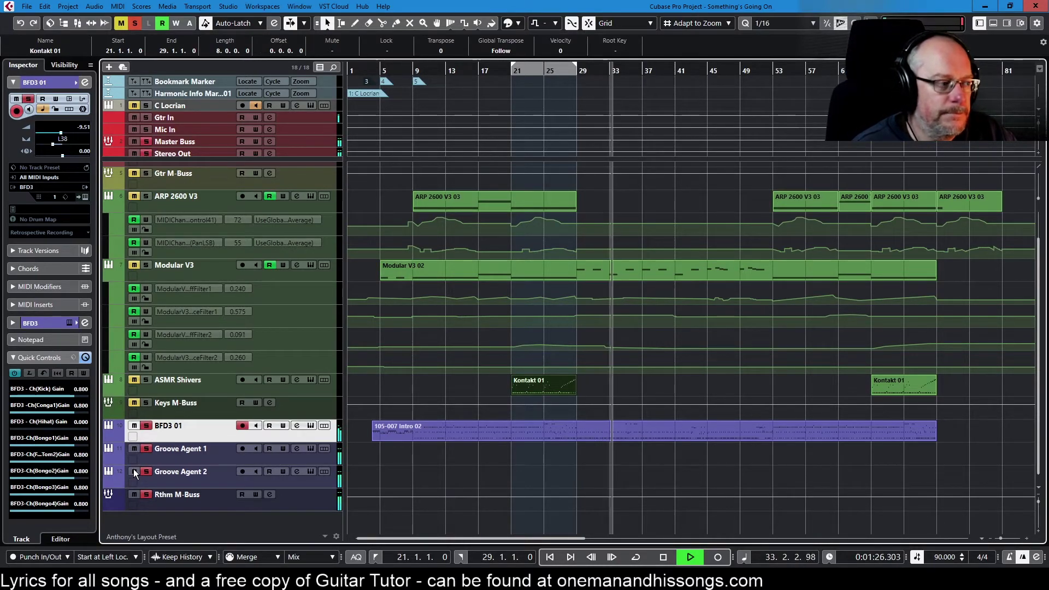
key("space")
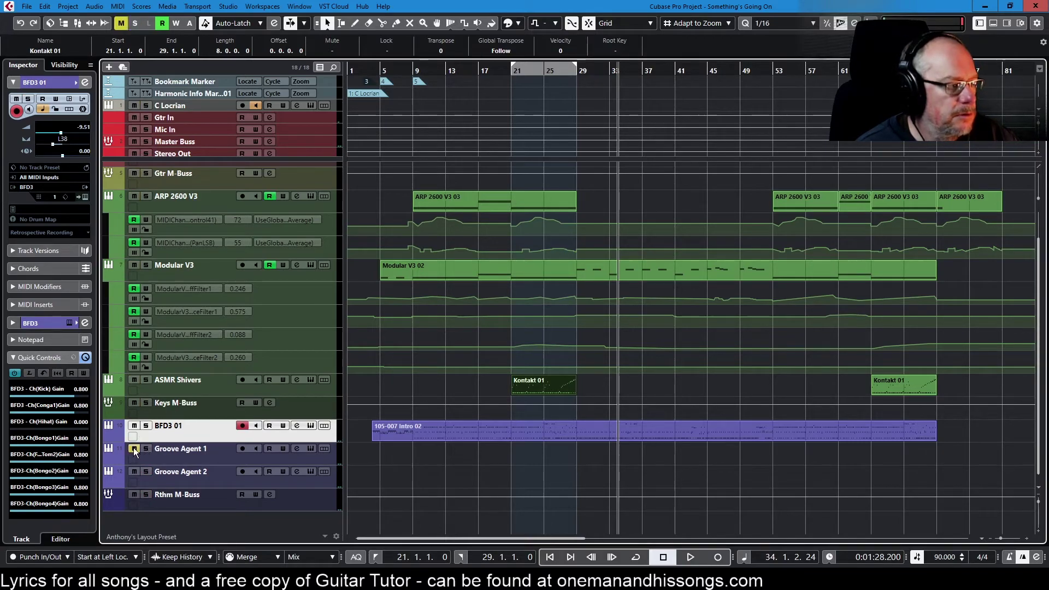
- Mute the Groove Agent tracks, play the remaining tracks together, jump ahead to about bar 51, and stop playback
left_click(134, 472)
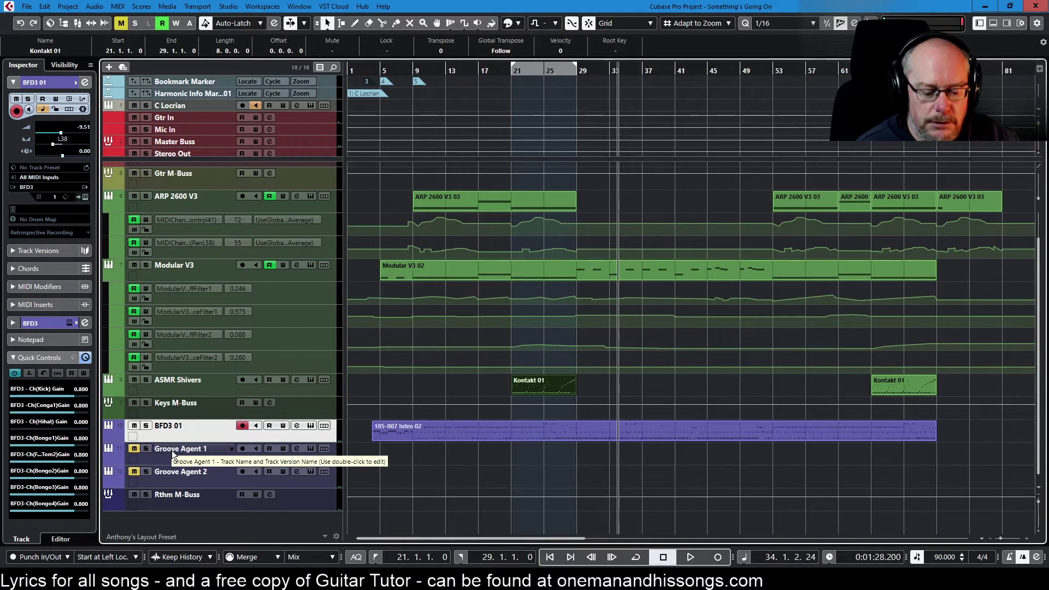
key("space")
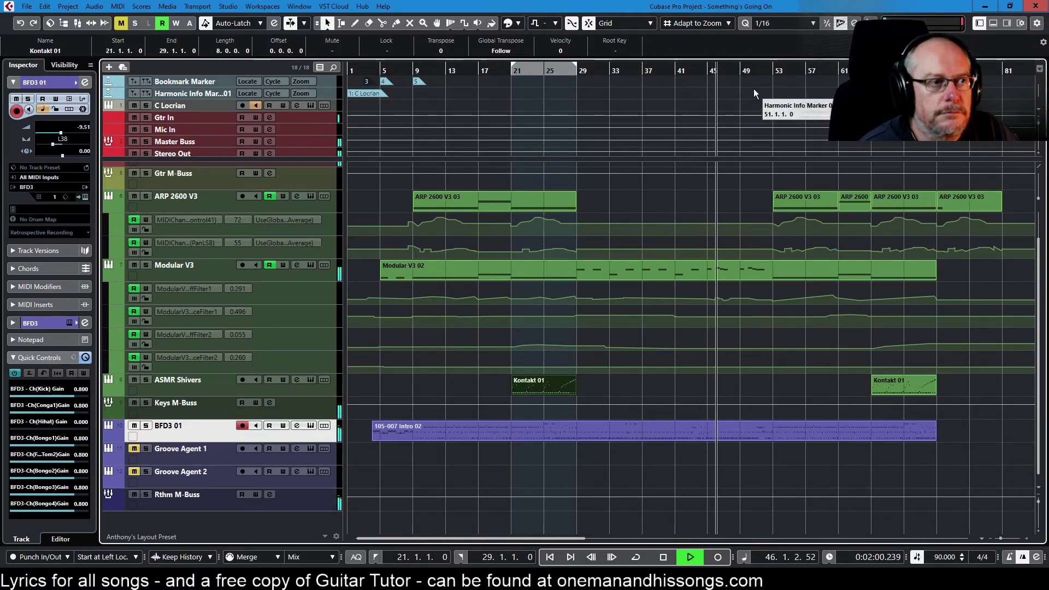
left_click(759, 70)
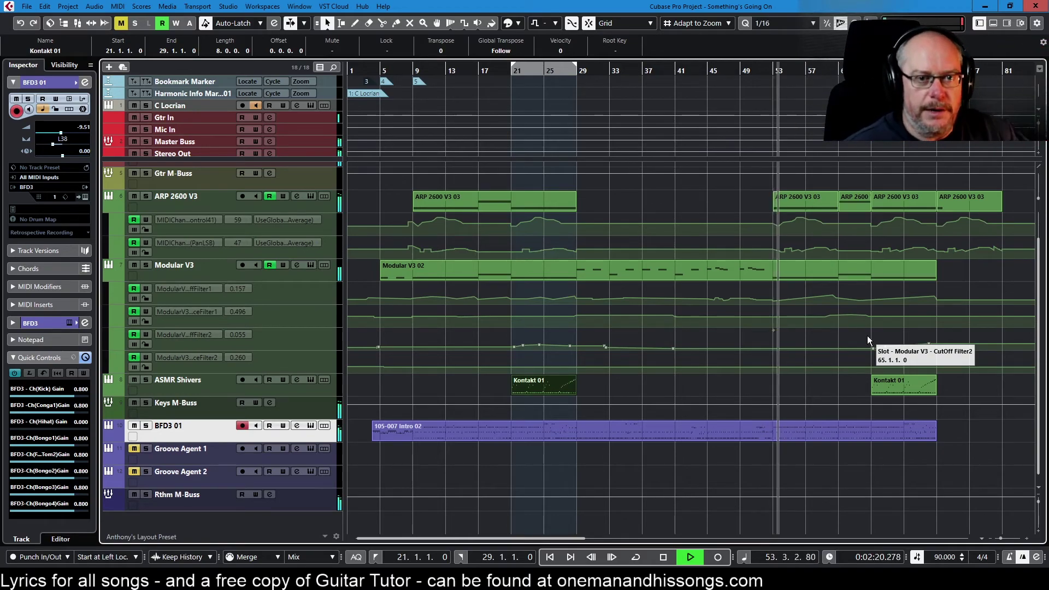
key("space")
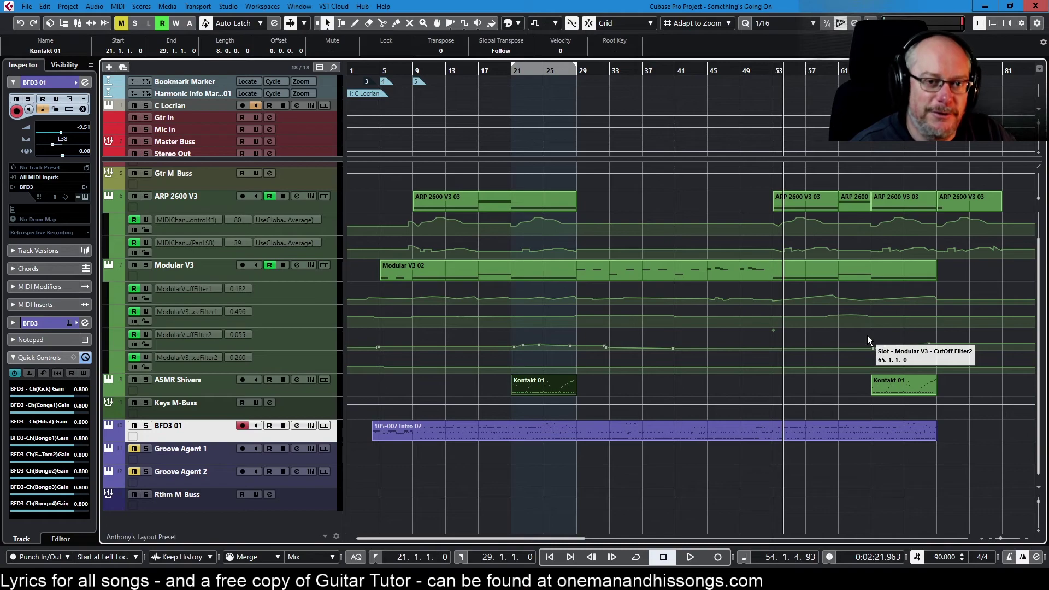
scroll(242, 329, "up", 2)
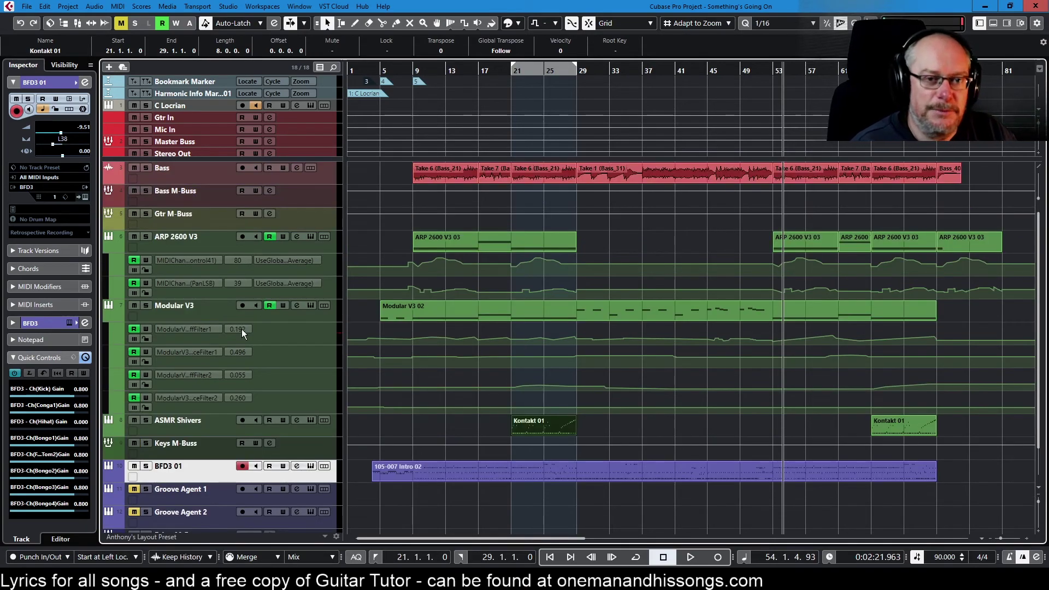